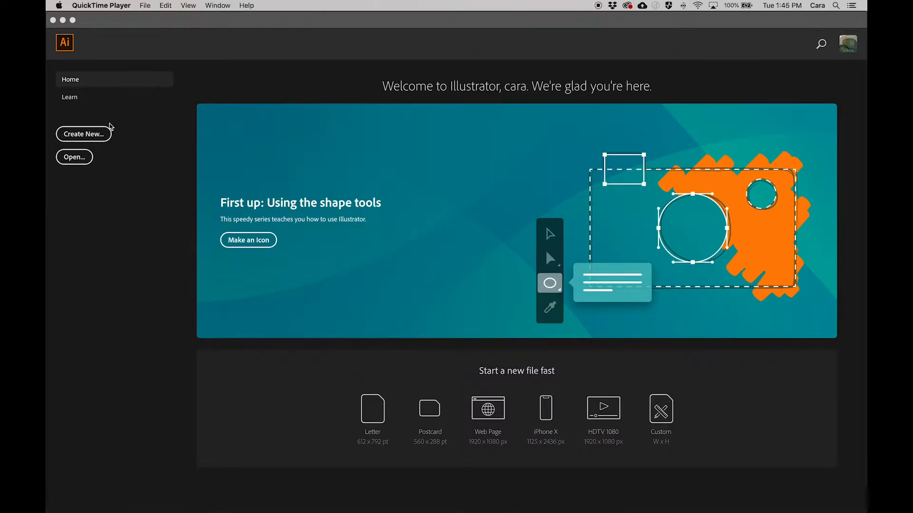
Create a new document from the Film & Video preset HDV/HDTV 1080, 1920 x 1080 px.
{"action": "left_click", "coordinate": [95, 140]}
{"action": "left_click", "coordinate": [95, 140]}
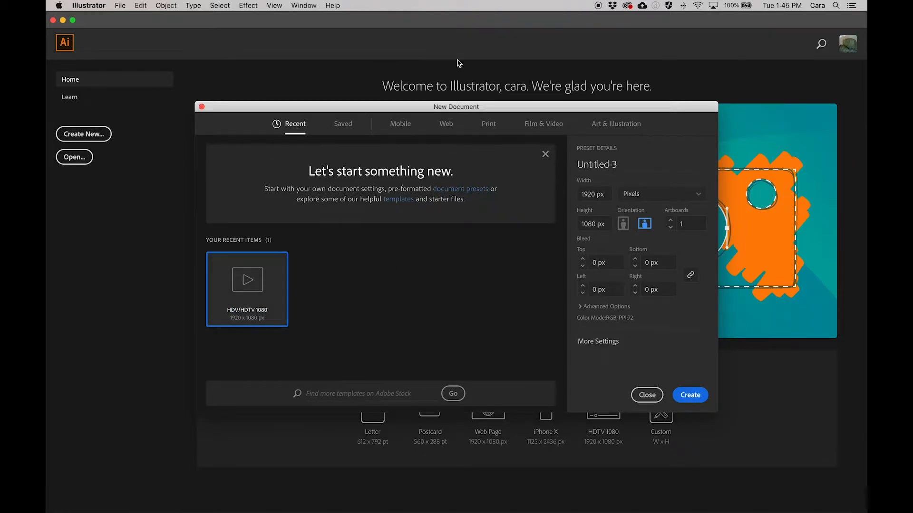
{"action": "left_click", "coordinate": [545, 125]}
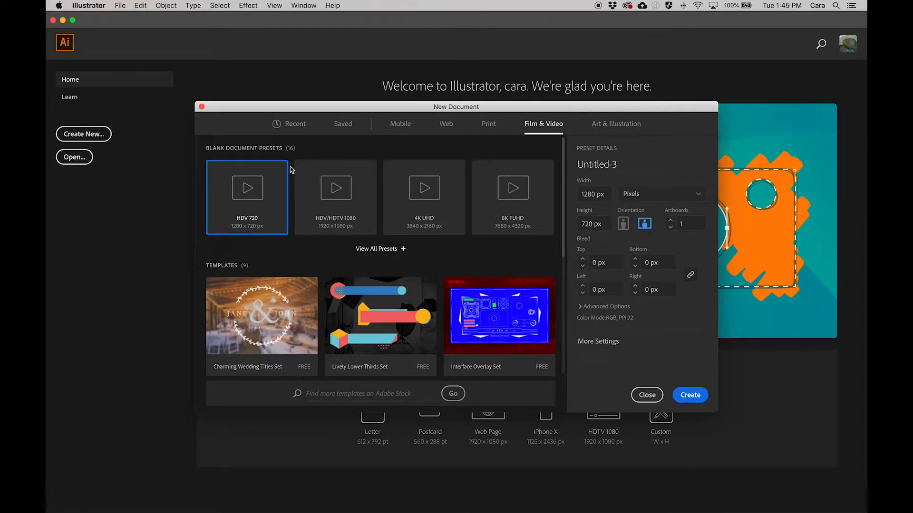
{"action": "left_click", "coordinate": [363, 214]}
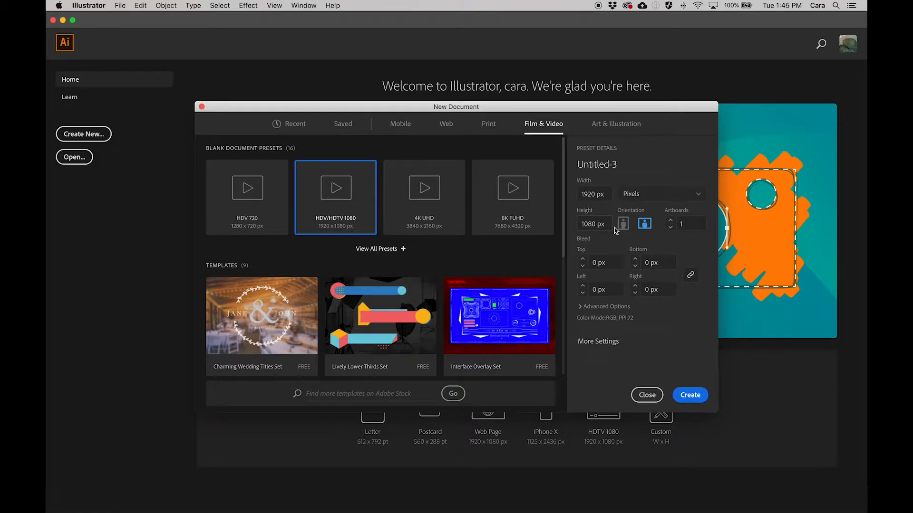
{"action": "left_click", "coordinate": [680, 396]}
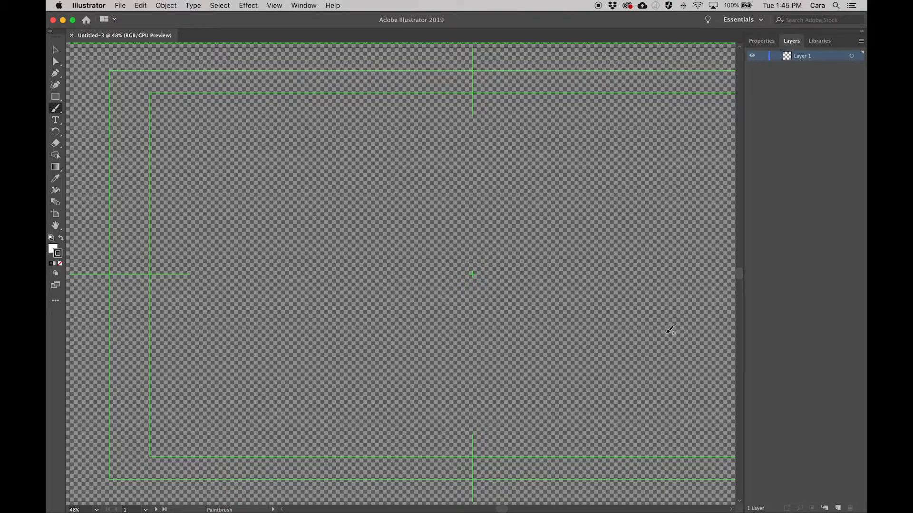
Bring the whole artboard with its safe-area guides into view, centred in the window.
{"action": "key", "text": "z"}
{"action": "left_click", "coordinate": [421, 334]}
{"action": "left_click", "coordinate": [421, 334]}
{"action": "left_click", "coordinate": [422, 335]}
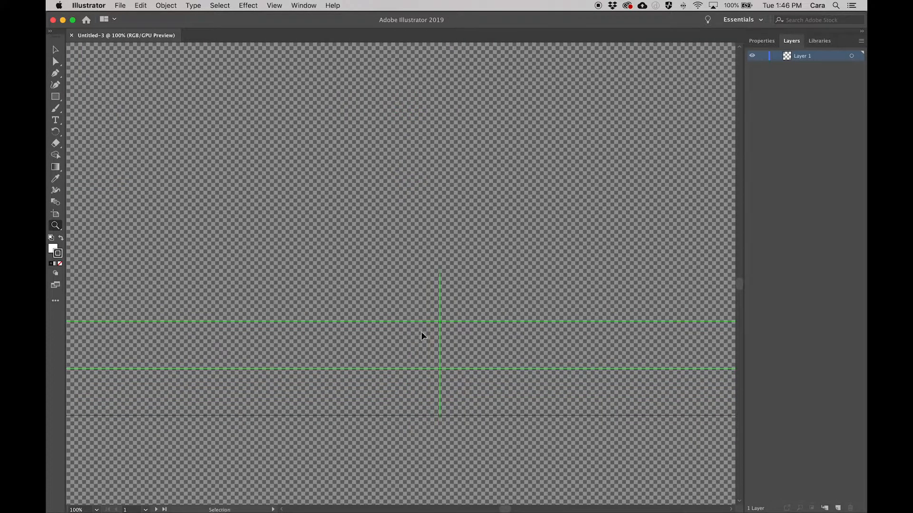
{"action": "left_click", "coordinate": [425, 305], "text": "alt"}
{"action": "left_click", "coordinate": [423, 302], "text": "alt"}
{"action": "left_click", "coordinate": [423, 299], "text": "alt"}
{"action": "left_click", "coordinate": [424, 297], "text": "alt"}
{"action": "key", "text": "space"}
{"action": "left_click_drag", "start_coordinate": [338, 136], "coordinate": [357, 271]}
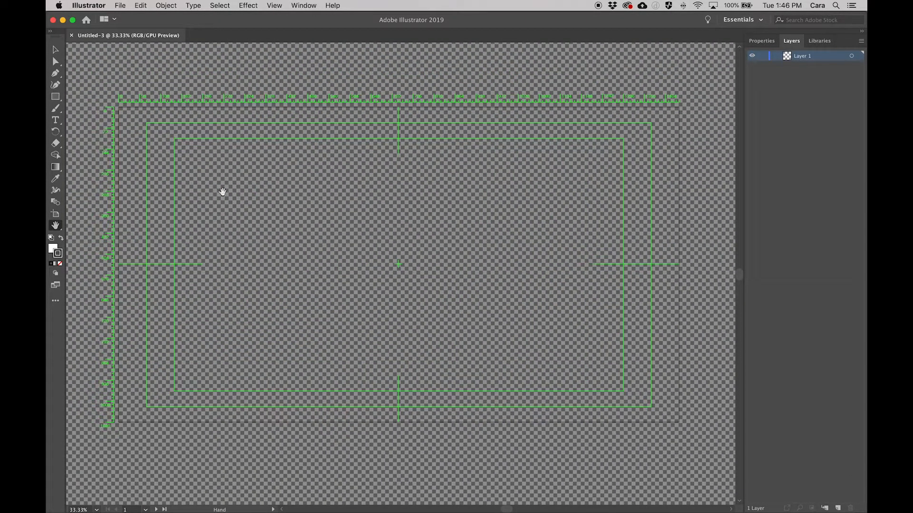
Draw a white rectangle without a stroke from the artboard's upper-left corner across most of the artboard as the background.
{"action": "left_click", "coordinate": [54, 51]}
{"action": "left_click", "coordinate": [55, 96]}
{"action": "double_click", "coordinate": [59, 255]}
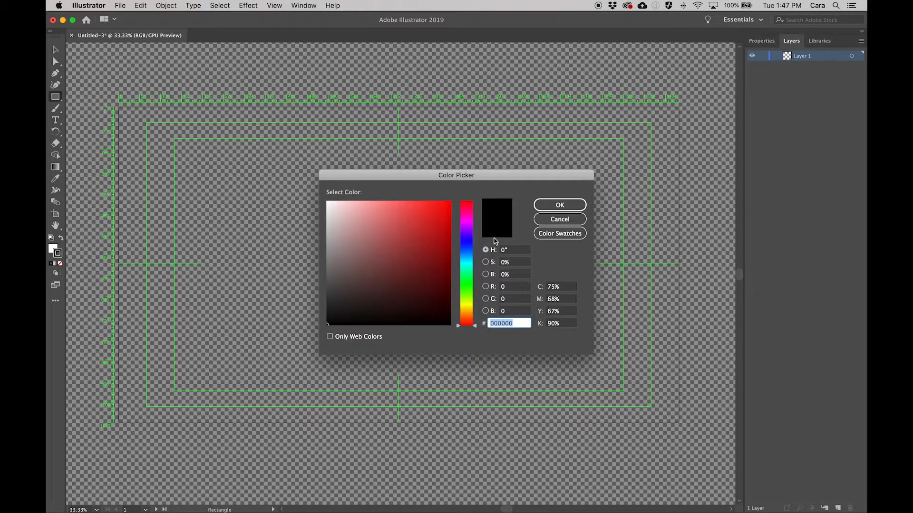
{"action": "left_click", "coordinate": [559, 204]}
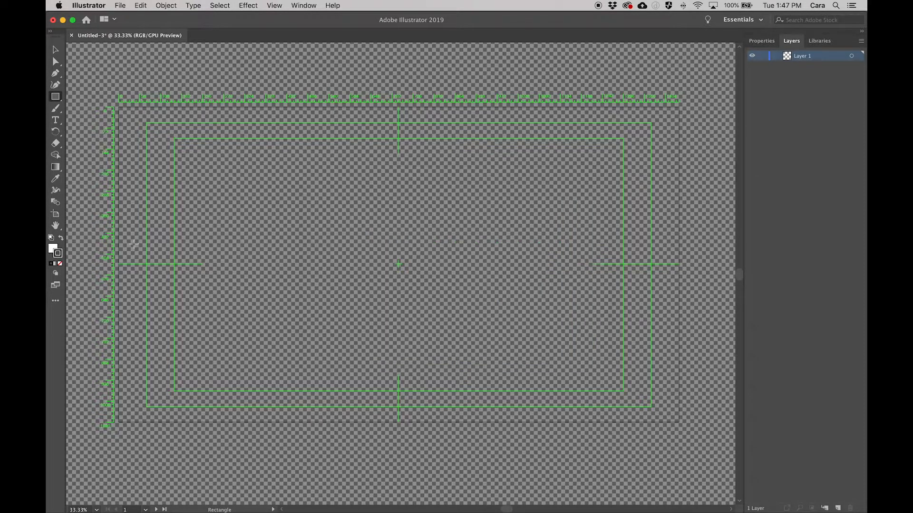
{"action": "left_click", "coordinate": [63, 265]}
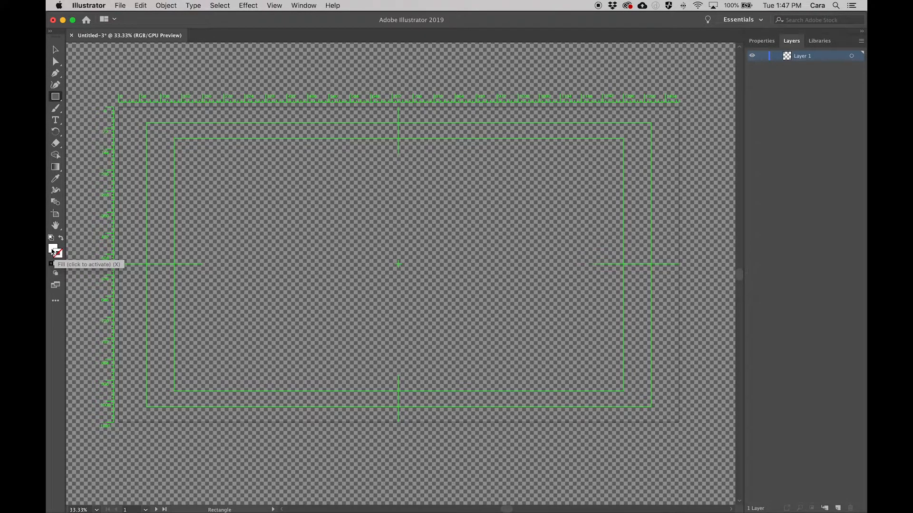
{"action": "left_click", "coordinate": [53, 251]}
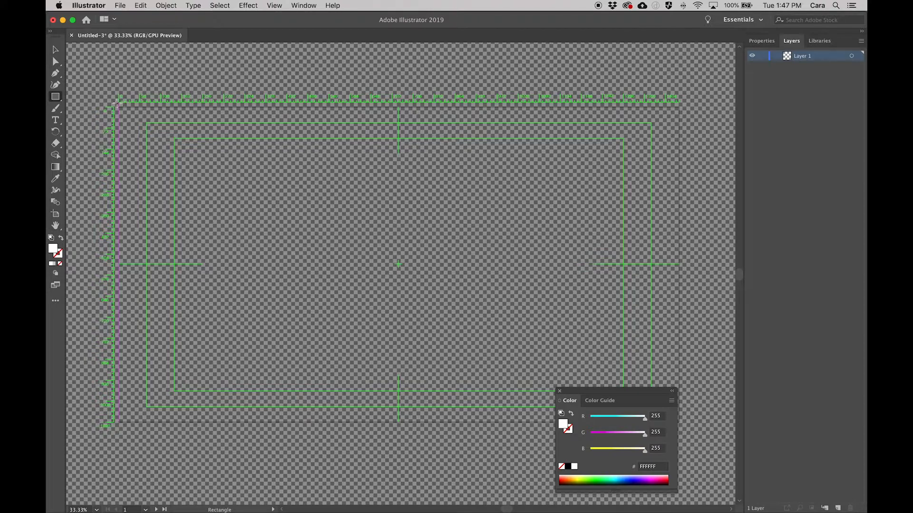
{"action": "left_click_drag", "start_coordinate": [116, 103], "coordinate": [650, 419]}
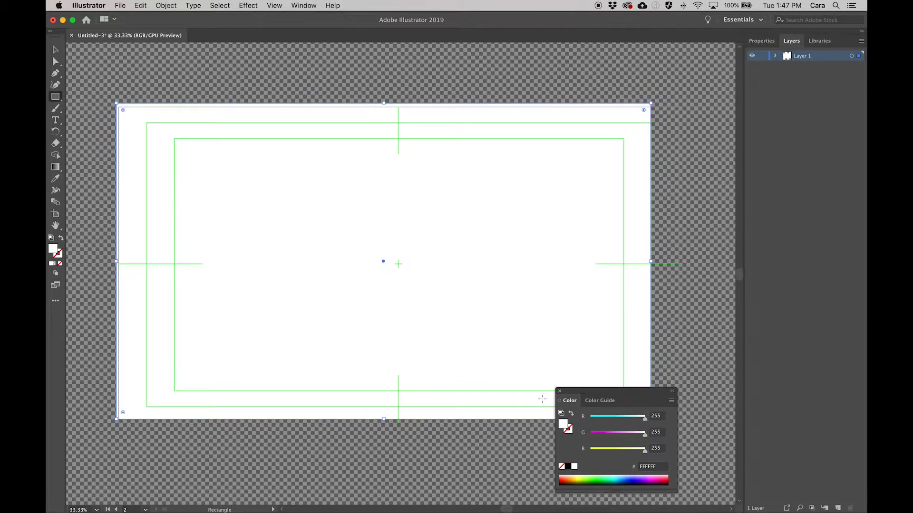
{"action": "left_click", "coordinate": [559, 392]}
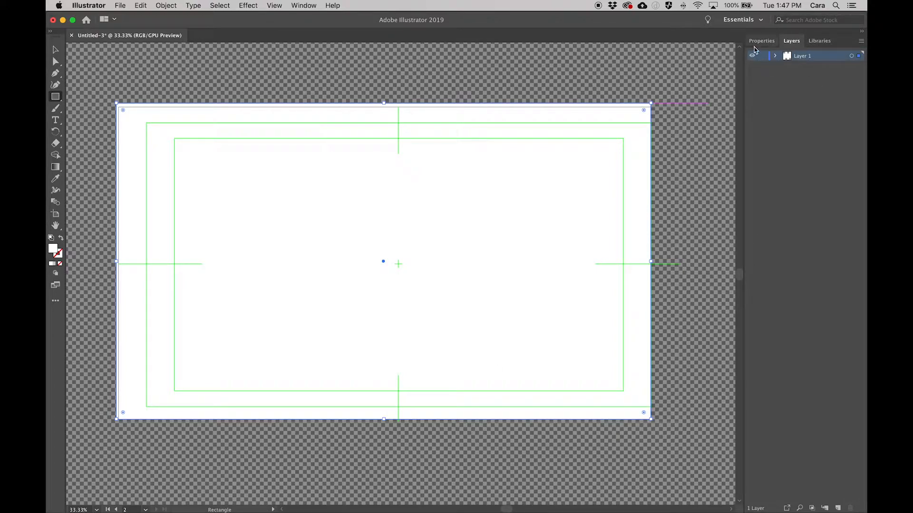
Lock the background's Layer 1 and add a new layer above it for painting with the Paintbrush.
{"action": "left_click", "coordinate": [763, 55]}
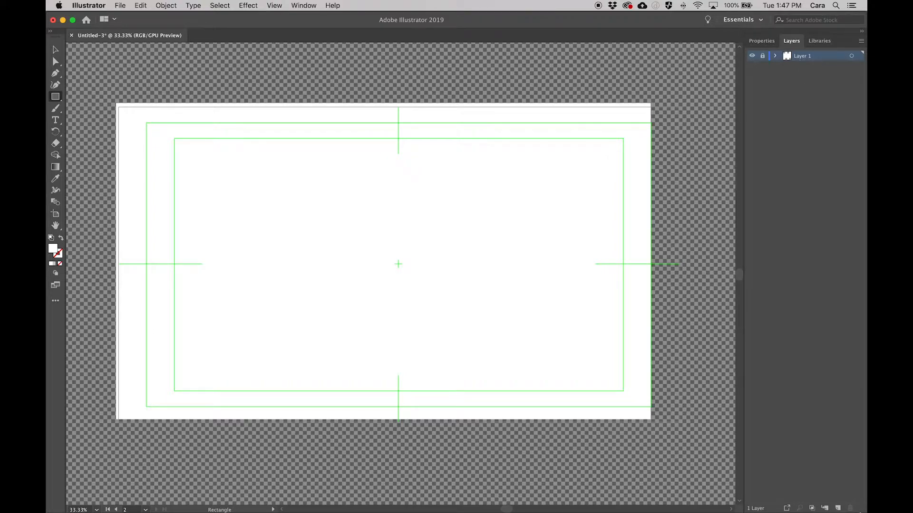
{"action": "left_click", "coordinate": [838, 509]}
{"action": "left_click", "coordinate": [55, 108]}
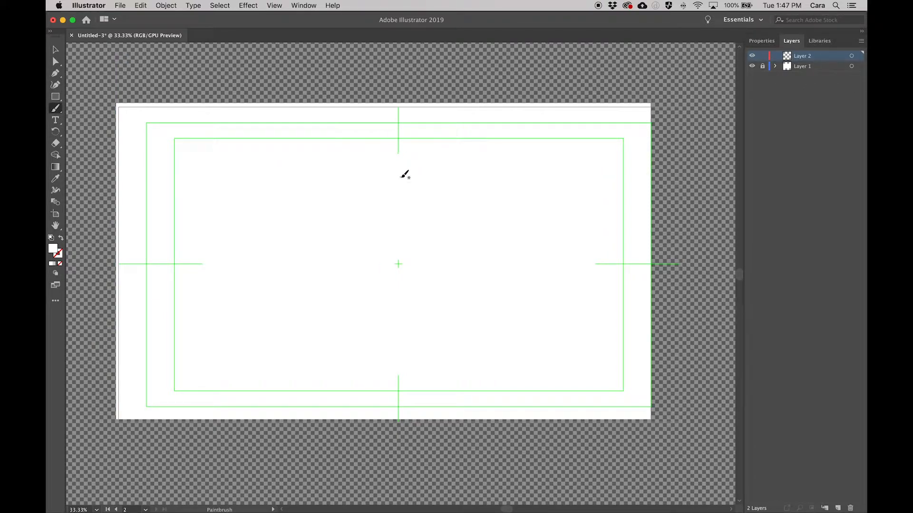
Try a brush stroke on the new layer, and set the fill colour to red D12020 with no stroke.
{"action": "left_click_drag", "start_coordinate": [400, 177], "coordinate": [373, 179]}
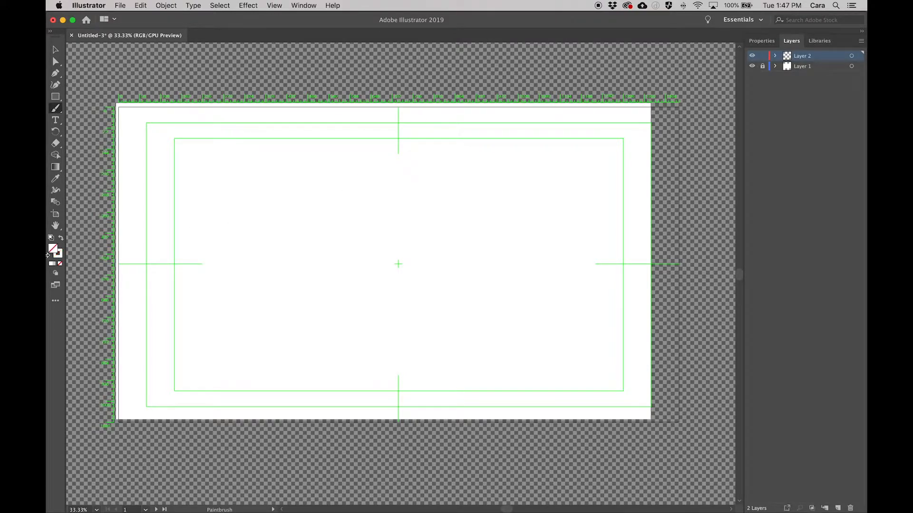
{"action": "left_click", "coordinate": [53, 251]}
{"action": "double_click", "coordinate": [54, 252]}
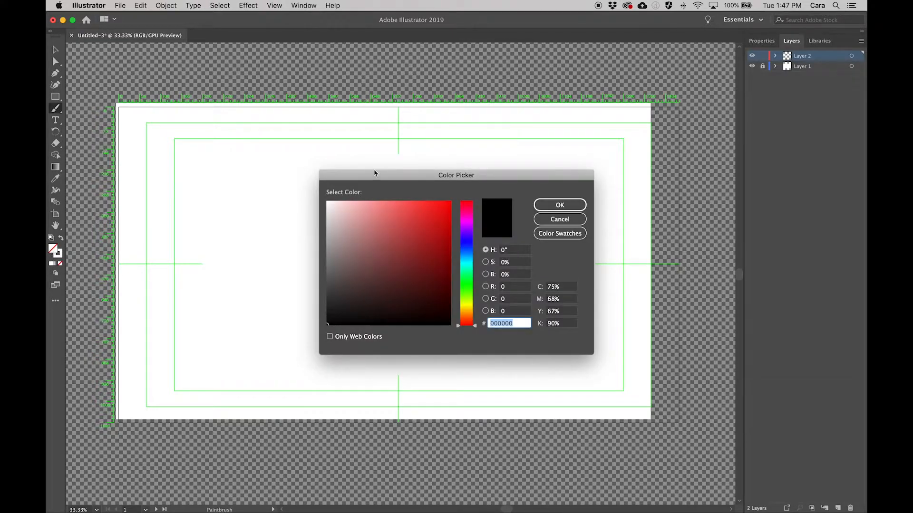
{"action": "left_click", "coordinate": [432, 224]}
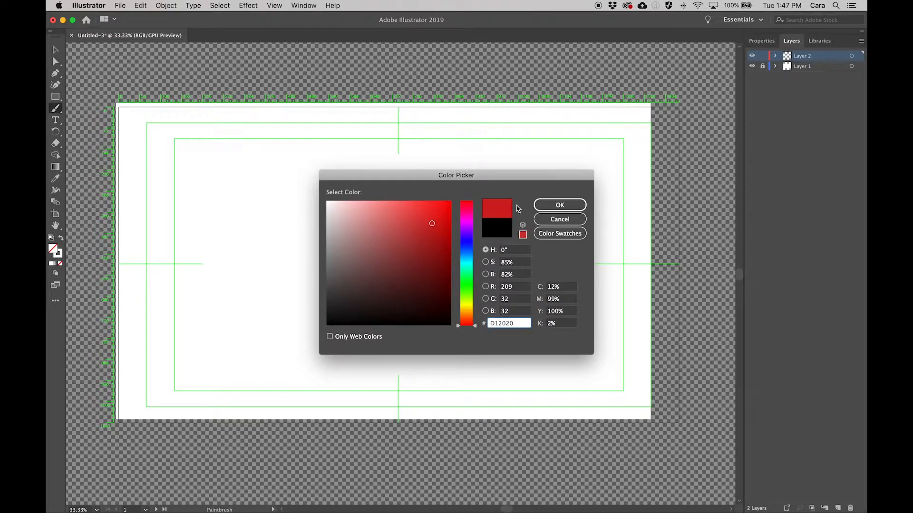
{"action": "left_click", "coordinate": [545, 205]}
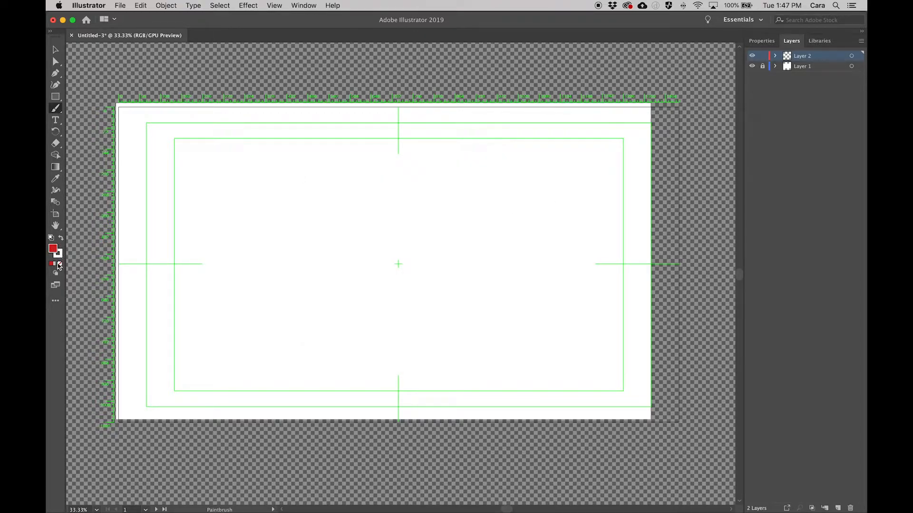
{"action": "left_click", "coordinate": [59, 262]}
{"action": "left_click", "coordinate": [60, 263]}
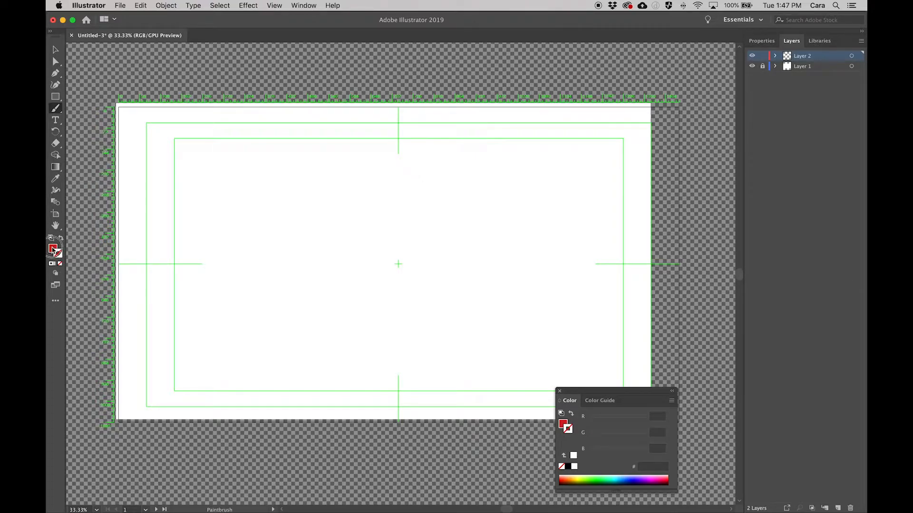
{"action": "left_click", "coordinate": [560, 392]}
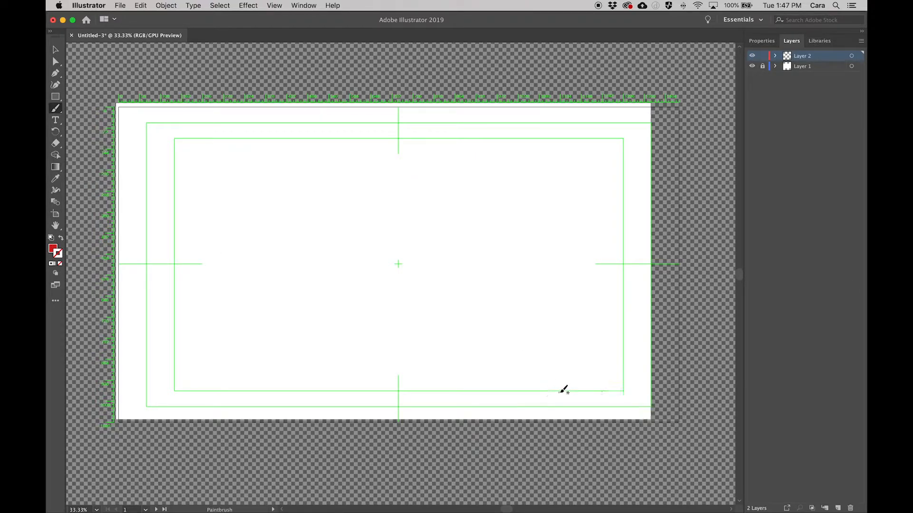
Paint a red bean-shaped character outline with two oval eyes near the artboard's centre, and rename its layer as 1.
{"action": "mouse_move", "coordinate": [357, 176]}
{"action": "left_mouse_down"}
{"action": "mouse_move", "coordinate": [304, 216]}
{"action": "mouse_move", "coordinate": [292, 250]}
{"action": "mouse_move", "coordinate": [289, 291]}
{"action": "mouse_move", "coordinate": [316, 326]}
{"action": "mouse_move", "coordinate": [379, 322]}
{"action": "mouse_move", "coordinate": [416, 294]}
{"action": "mouse_move", "coordinate": [427, 250]}
{"action": "mouse_move", "coordinate": [400, 176]}
{"action": "mouse_move", "coordinate": [360, 174]}
{"action": "mouse_move", "coordinate": [350, 205]}
{"action": "mouse_move", "coordinate": [363, 206]}
{"action": "mouse_move", "coordinate": [367, 188]}
{"action": "mouse_move", "coordinate": [384, 216]}
{"action": "mouse_move", "coordinate": [389, 187]}
{"action": "left_mouse_up"}
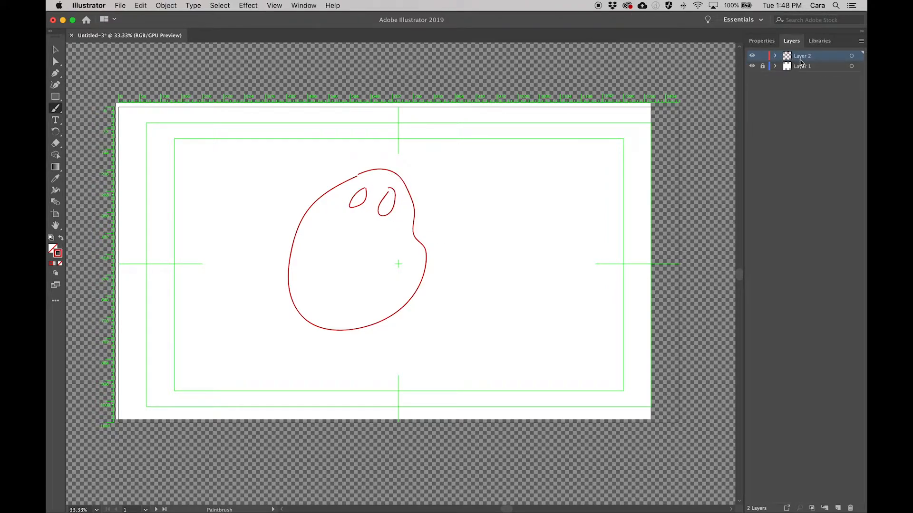
{"action": "double_click", "coordinate": [800, 57]}
{"action": "type", "text": "1"}
{"action": "key", "text": "Return"}
Add a layer named 2 and paint a second body outline on it, shifted slightly right of the first.
{"action": "left_click", "coordinate": [838, 508]}
{"action": "double_click", "coordinate": [804, 56]}
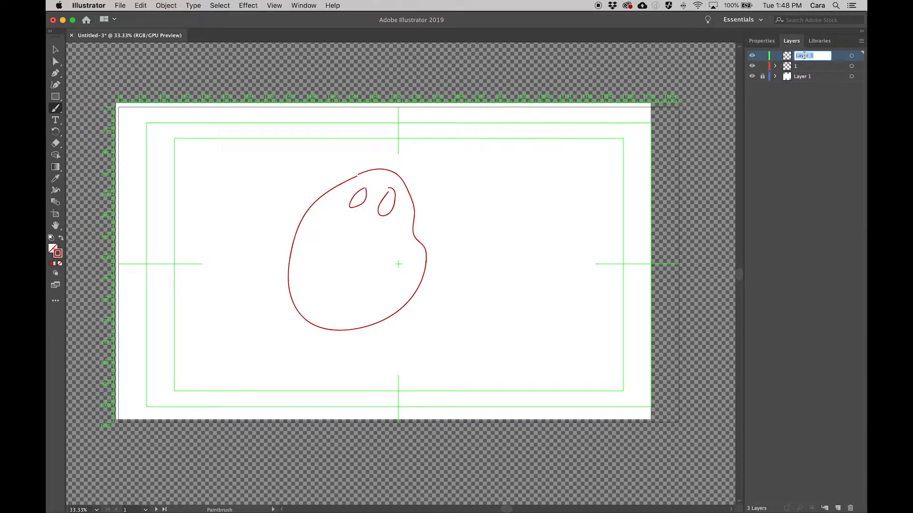
{"action": "type", "text": "2"}
{"action": "left_click", "coordinate": [787, 148]}
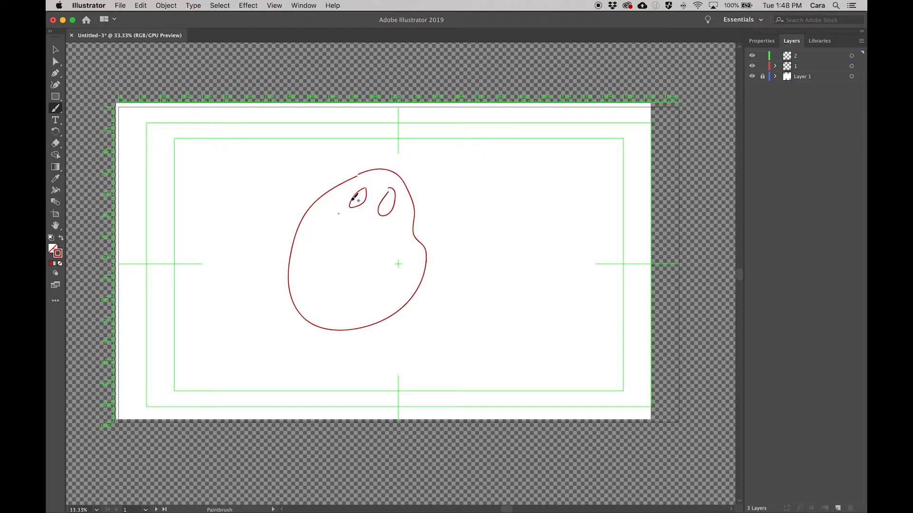
{"action": "mouse_move", "coordinate": [377, 163]}
{"action": "left_mouse_down"}
{"action": "mouse_move", "coordinate": [322, 208]}
{"action": "mouse_move", "coordinate": [308, 272]}
{"action": "mouse_move", "coordinate": [326, 320]}
{"action": "mouse_move", "coordinate": [350, 326]}
{"action": "mouse_move", "coordinate": [404, 315]}
{"action": "mouse_move", "coordinate": [436, 276]}
{"action": "mouse_move", "coordinate": [441, 246]}
{"action": "mouse_move", "coordinate": [419, 175]}
{"action": "mouse_move", "coordinate": [407, 162]}
{"action": "mouse_move", "coordinate": [378, 160]}
{"action": "left_mouse_up"}
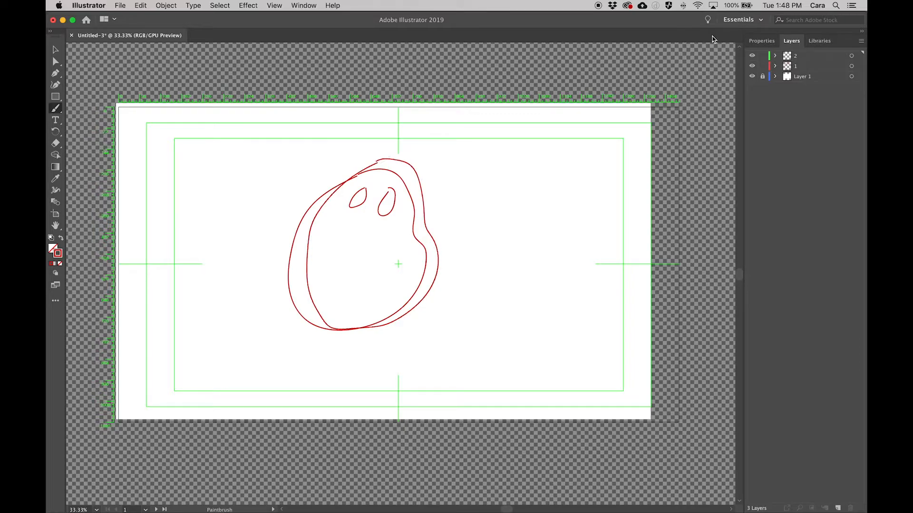
Lock layer 1, paint two eyes for the second pose on layer 2, and compare the poses by toggling visibility.
{"action": "left_click", "coordinate": [762, 66]}
{"action": "left_click", "coordinate": [762, 66]}
{"action": "left_click", "coordinate": [762, 66]}
{"action": "mouse_move", "coordinate": [374, 187]}
{"action": "left_mouse_down"}
{"action": "mouse_move", "coordinate": [374, 178]}
{"action": "mouse_move", "coordinate": [363, 198]}
{"action": "mouse_move", "coordinate": [379, 175]}
{"action": "mouse_move", "coordinate": [397, 201]}
{"action": "mouse_move", "coordinate": [404, 183]}
{"action": "mouse_move", "coordinate": [397, 177]}
{"action": "left_mouse_up"}
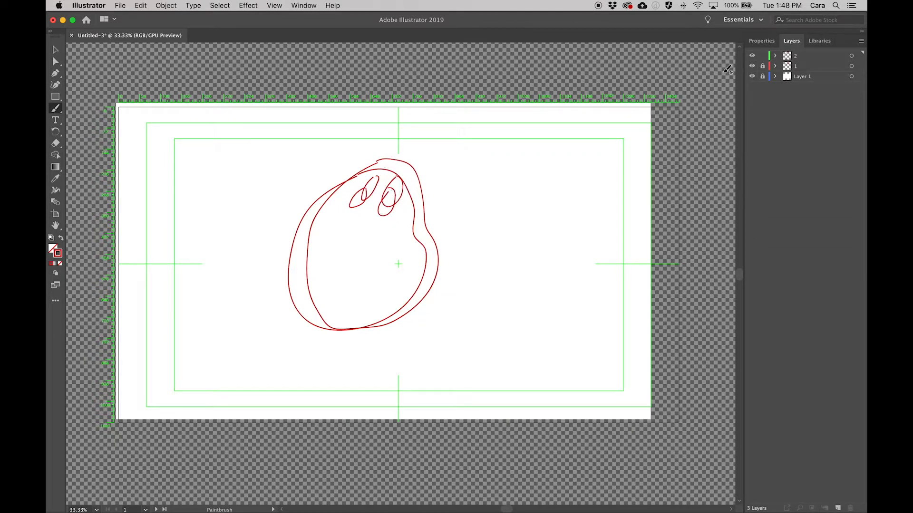
{"action": "left_click", "coordinate": [752, 65]}
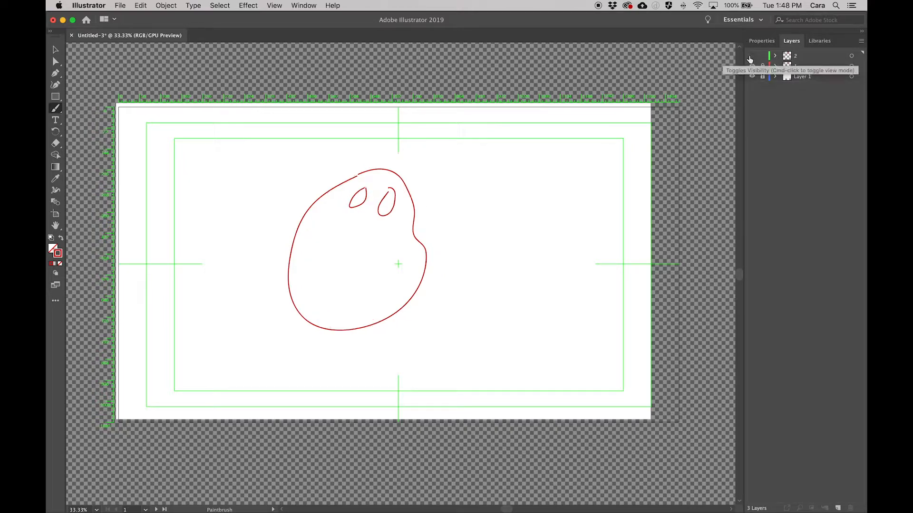
{"action": "left_click", "coordinate": [752, 65]}
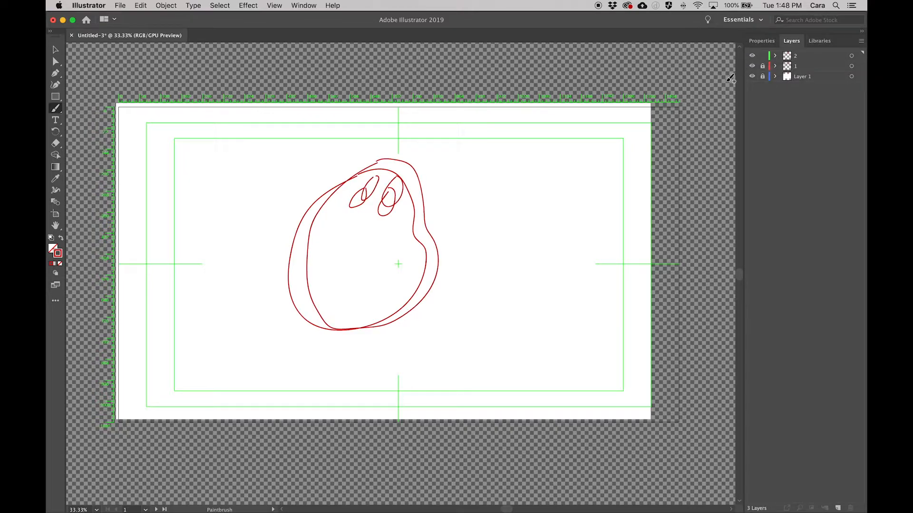
Lock layer 2 and paint the third pose with eyes on a new layer, shifted further right.
{"action": "left_click", "coordinate": [763, 56]}
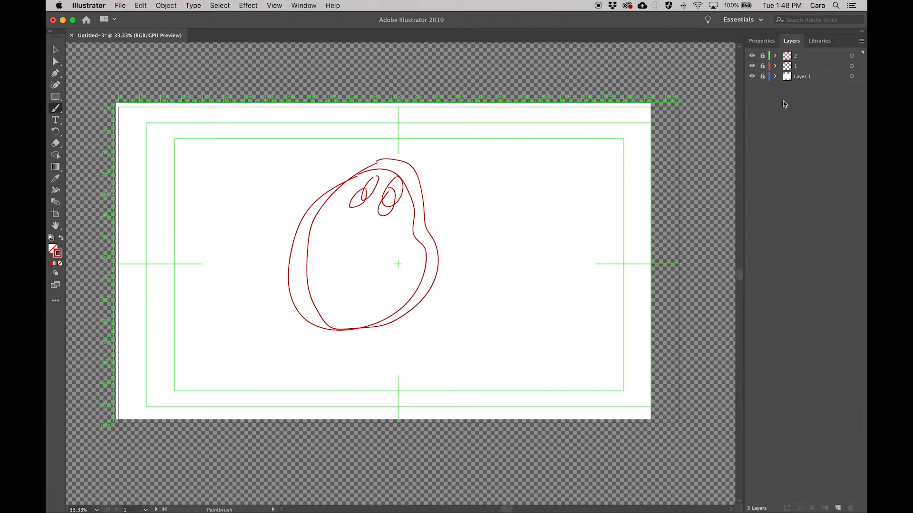
{"action": "left_click", "coordinate": [837, 508]}
{"action": "mouse_move", "coordinate": [393, 149]}
{"action": "left_mouse_down"}
{"action": "mouse_move", "coordinate": [339, 214]}
{"action": "mouse_move", "coordinate": [332, 308]}
{"action": "mouse_move", "coordinate": [342, 324]}
{"action": "mouse_move", "coordinate": [403, 332]}
{"action": "mouse_move", "coordinate": [433, 309]}
{"action": "mouse_move", "coordinate": [446, 246]}
{"action": "mouse_move", "coordinate": [426, 170]}
{"action": "mouse_move", "coordinate": [417, 157]}
{"action": "mouse_move", "coordinate": [391, 151]}
{"action": "mouse_move", "coordinate": [399, 176]}
{"action": "mouse_move", "coordinate": [390, 168]}
{"action": "mouse_move", "coordinate": [374, 187]}
{"action": "mouse_move", "coordinate": [389, 185]}
{"action": "mouse_move", "coordinate": [391, 168]}
{"action": "mouse_move", "coordinate": [406, 165]}
{"action": "mouse_move", "coordinate": [397, 198]}
{"action": "mouse_move", "coordinate": [409, 167]}
{"action": "left_mouse_up"}
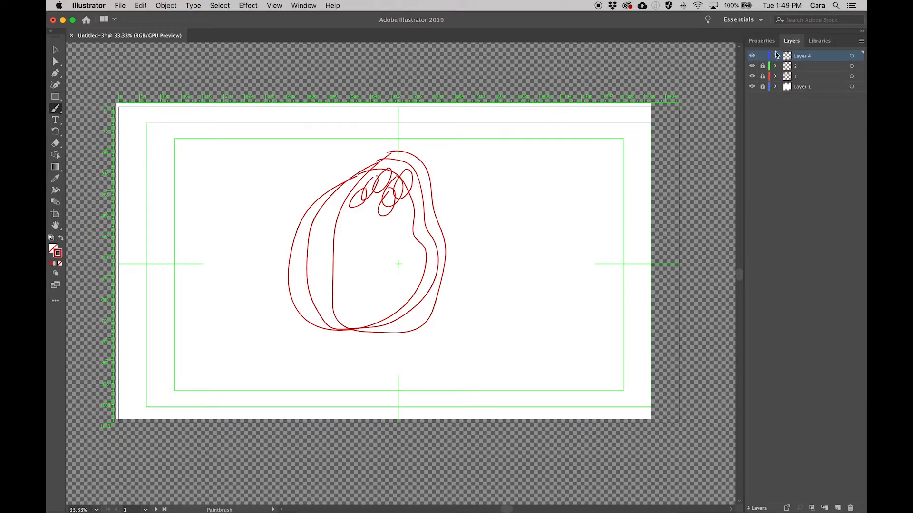
Lock the third pose's layer and paint a wider fourth pose with eyes on another new layer.
{"action": "left_click", "coordinate": [760, 56]}
{"action": "left_click", "coordinate": [839, 508]}
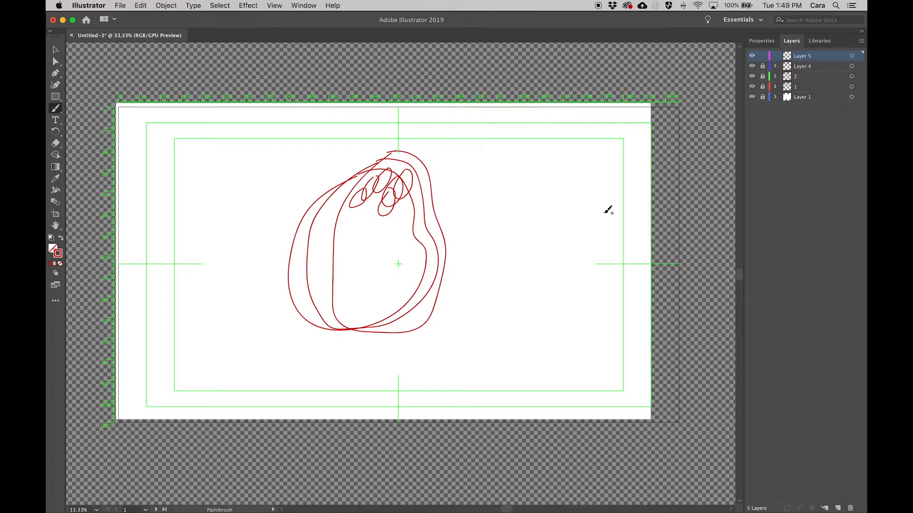
{"action": "mouse_move", "coordinate": [417, 146]}
{"action": "left_mouse_down"}
{"action": "mouse_move", "coordinate": [368, 202]}
{"action": "mouse_move", "coordinate": [341, 270]}
{"action": "mouse_move", "coordinate": [346, 322]}
{"action": "mouse_move", "coordinate": [359, 340]}
{"action": "mouse_move", "coordinate": [416, 349]}
{"action": "mouse_move", "coordinate": [454, 341]}
{"action": "mouse_move", "coordinate": [482, 321]}
{"action": "mouse_move", "coordinate": [494, 275]}
{"action": "mouse_move", "coordinate": [468, 184]}
{"action": "mouse_move", "coordinate": [450, 156]}
{"action": "mouse_move", "coordinate": [414, 149]}
{"action": "mouse_move", "coordinate": [423, 158]}
{"action": "mouse_move", "coordinate": [411, 187]}
{"action": "mouse_move", "coordinate": [424, 158]}
{"action": "mouse_move", "coordinate": [425, 197]}
{"action": "mouse_move", "coordinate": [442, 163]}
{"action": "left_mouse_up"}
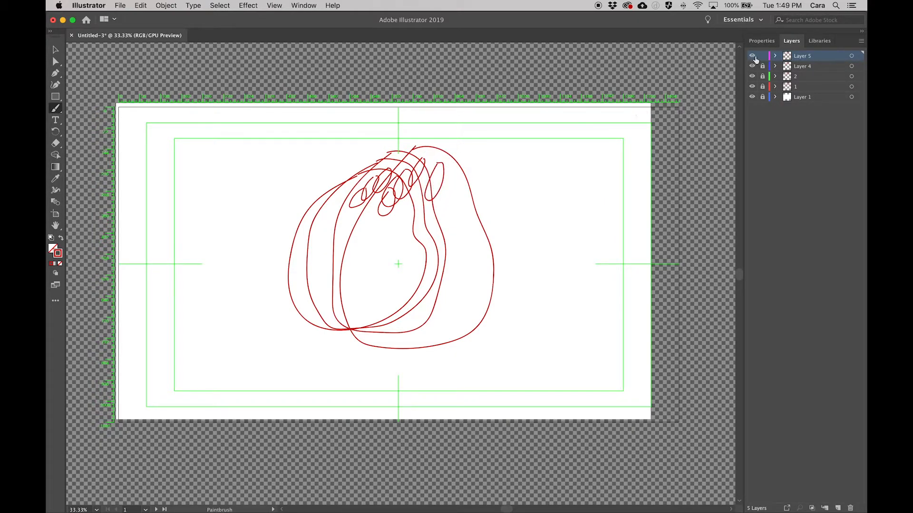
Rename the third pose's layer as 3 and the fourth pose's layer as 6.
{"action": "double_click", "coordinate": [806, 68]}
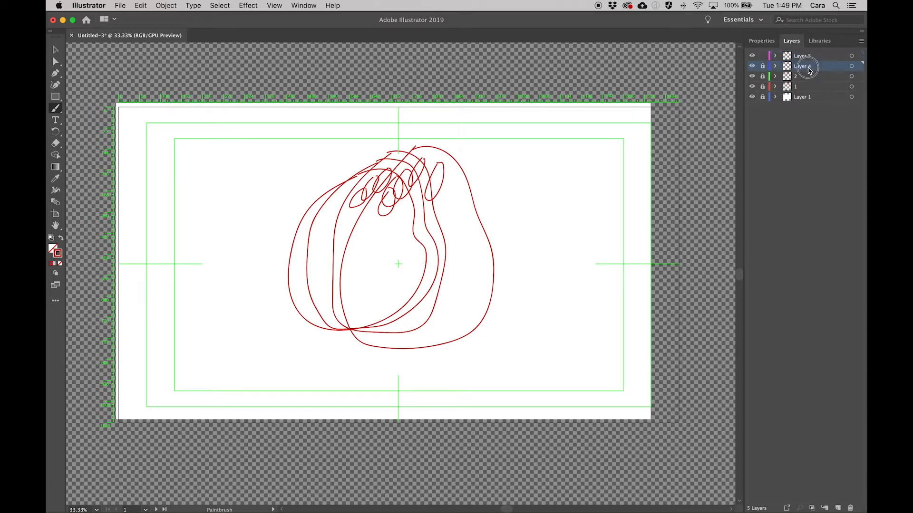
{"action": "type", "text": "3"}
{"action": "double_click", "coordinate": [807, 56]}
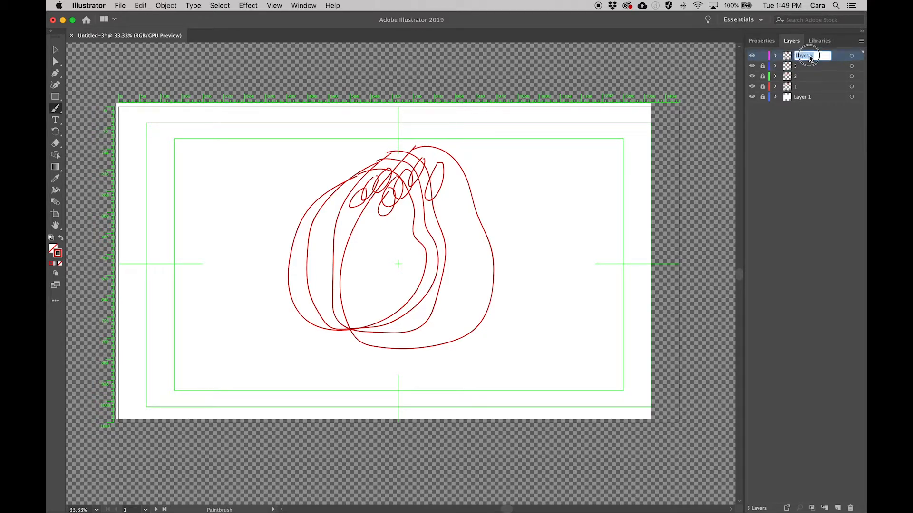
{"action": "type", "text": "6"}
{"action": "left_click", "coordinate": [823, 176]}
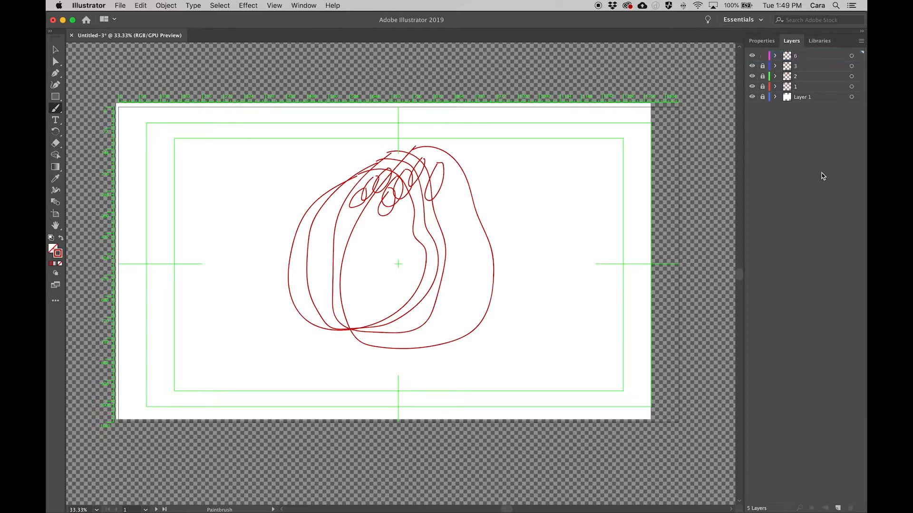
Paint the fifth pose with eyes on a new layer, further right than the fourth, and name the layer 7.
{"action": "left_click", "coordinate": [838, 508]}
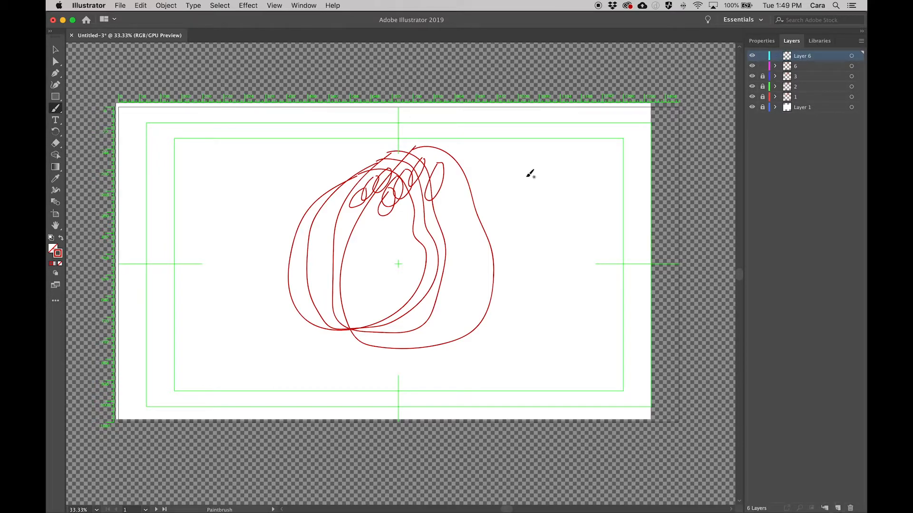
{"action": "mouse_move", "coordinate": [451, 141]}
{"action": "left_mouse_down"}
{"action": "mouse_move", "coordinate": [428, 155]}
{"action": "mouse_move", "coordinate": [390, 217]}
{"action": "mouse_move", "coordinate": [380, 302]}
{"action": "mouse_move", "coordinate": [413, 339]}
{"action": "mouse_move", "coordinate": [467, 350]}
{"action": "mouse_move", "coordinate": [495, 308]}
{"action": "mouse_move", "coordinate": [515, 204]}
{"action": "mouse_move", "coordinate": [504, 177]}
{"action": "mouse_move", "coordinate": [462, 145]}
{"action": "mouse_move", "coordinate": [455, 142]}
{"action": "mouse_move", "coordinate": [442, 175]}
{"action": "mouse_move", "coordinate": [458, 160]}
{"action": "mouse_move", "coordinate": [450, 157]}
{"action": "mouse_move", "coordinate": [474, 176]}
{"action": "mouse_move", "coordinate": [473, 199]}
{"action": "mouse_move", "coordinate": [490, 187]}
{"action": "mouse_move", "coordinate": [478, 165]}
{"action": "left_mouse_up"}
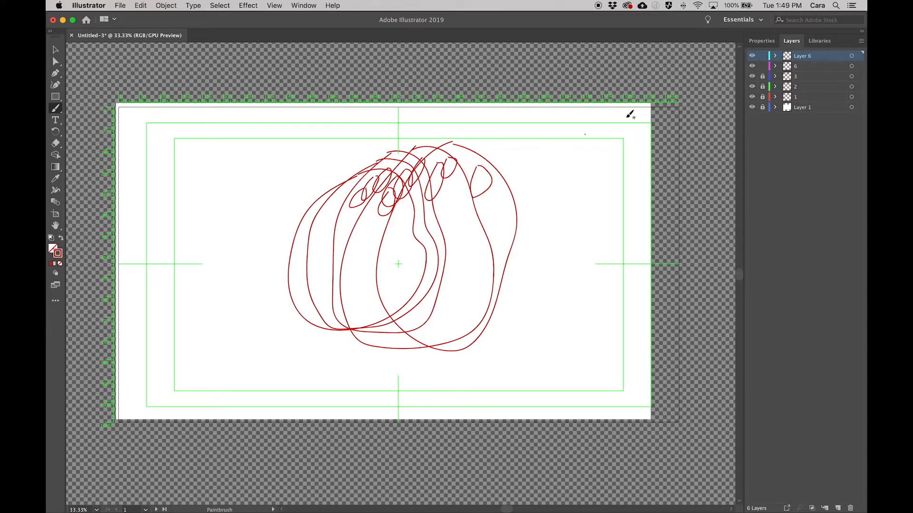
{"action": "double_click", "coordinate": [794, 56]}
{"action": "type", "text": "7"}
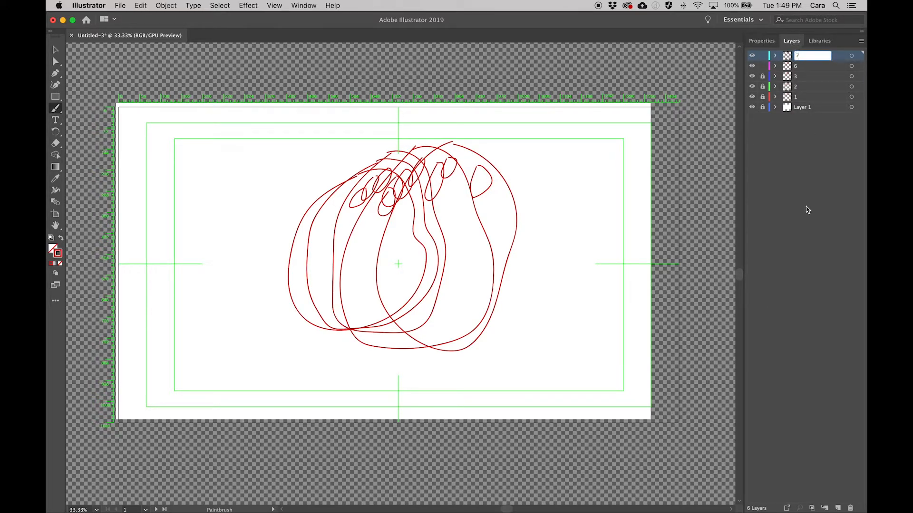
Lock layers 6 and 7 and paint the sixth pose with eyes on a new layer, further right than the fifth.
{"action": "left_click", "coordinate": [761, 68]}
{"action": "left_click", "coordinate": [761, 58]}
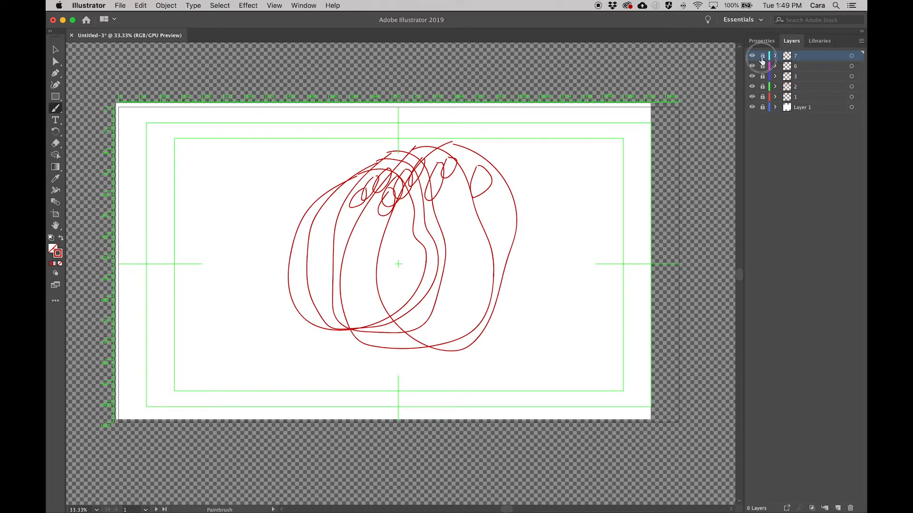
{"action": "left_click", "coordinate": [837, 509]}
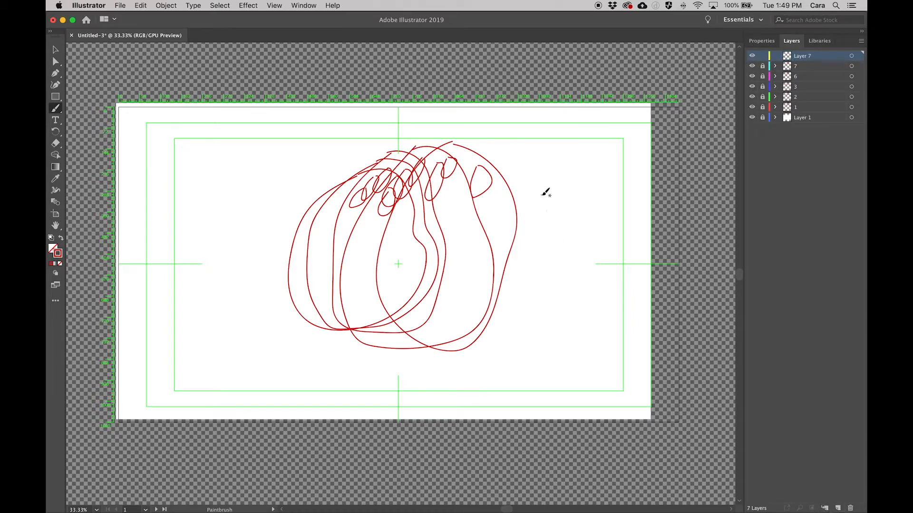
{"action": "mouse_move", "coordinate": [484, 142]}
{"action": "left_mouse_down"}
{"action": "mouse_move", "coordinate": [441, 206]}
{"action": "mouse_move", "coordinate": [434, 258]}
{"action": "mouse_move", "coordinate": [436, 306]}
{"action": "mouse_move", "coordinate": [471, 338]}
{"action": "mouse_move", "coordinate": [498, 337]}
{"action": "mouse_move", "coordinate": [554, 282]}
{"action": "mouse_move", "coordinate": [555, 211]}
{"action": "mouse_move", "coordinate": [528, 156]}
{"action": "mouse_move", "coordinate": [484, 141]}
{"action": "mouse_move", "coordinate": [477, 185]}
{"action": "mouse_move", "coordinate": [493, 169]}
{"action": "mouse_move", "coordinate": [484, 157]}
{"action": "mouse_move", "coordinate": [510, 184]}
{"action": "mouse_move", "coordinate": [505, 155]}
{"action": "left_mouse_up"}
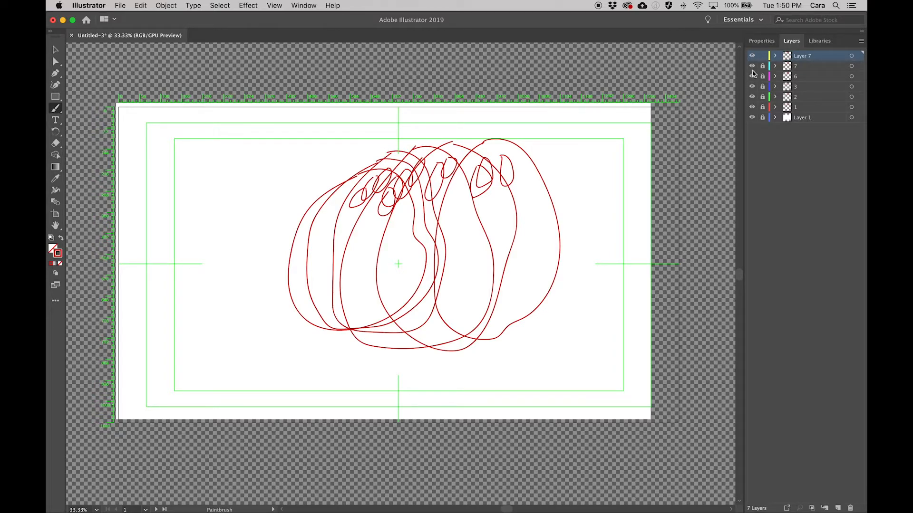
Compare the poses by temporarily hiding the numbered layers below the newest one and showing them again.
{"action": "left_click_drag", "start_coordinate": [752, 79], "coordinate": [751, 108]}
{"action": "left_click", "coordinate": [751, 107]}
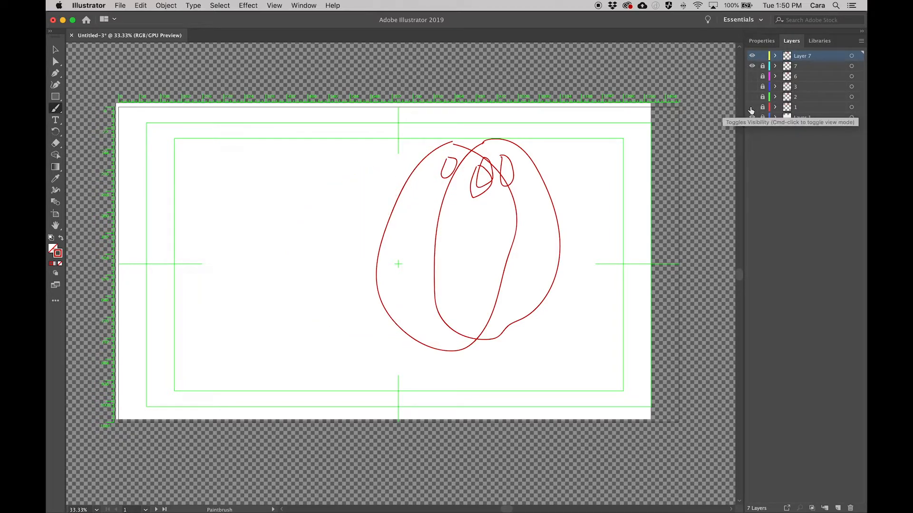
{"action": "left_click", "coordinate": [752, 67]}
{"action": "left_click", "coordinate": [753, 67]}
{"action": "left_click", "coordinate": [753, 77]}
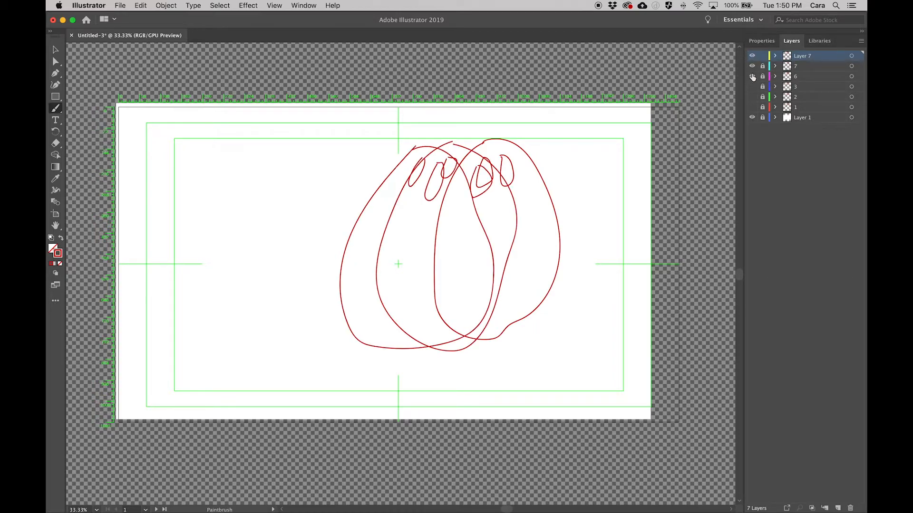
{"action": "left_click", "coordinate": [752, 86]}
{"action": "left_click", "coordinate": [752, 96]}
{"action": "left_click", "coordinate": [752, 107]}
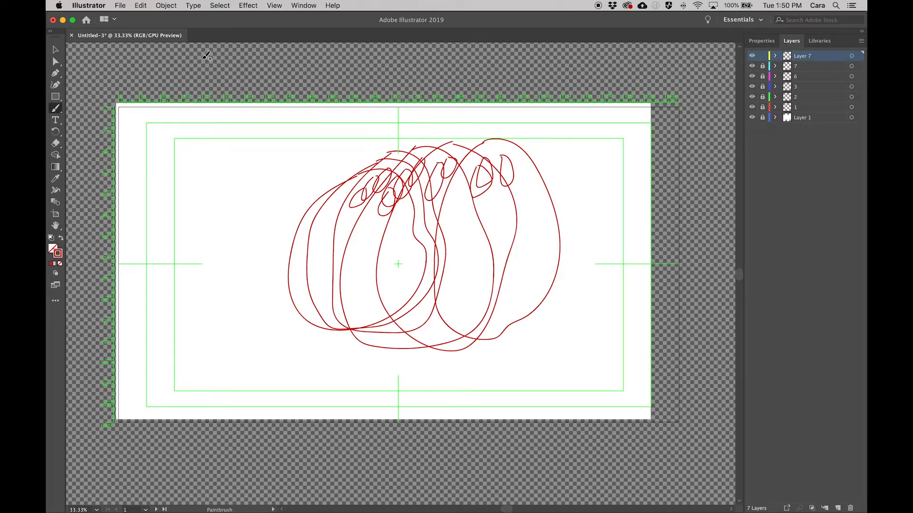
Save the drawing to the Desktop as the Illustrator file demo.ai, accepting the Illustrator CC options.
{"action": "key", "text": "super+s"}
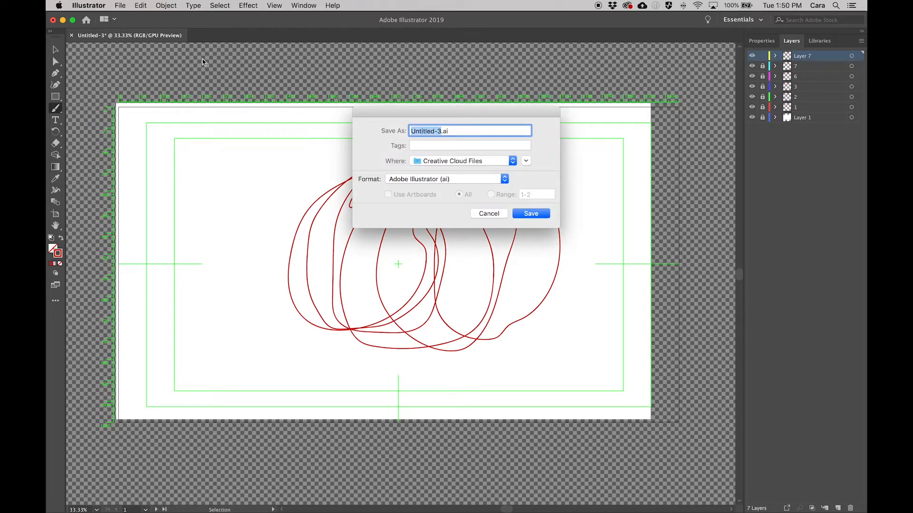
{"action": "type", "text": "demo"}
{"action": "left_click", "coordinate": [522, 162]}
{"action": "left_click", "coordinate": [275, 213]}
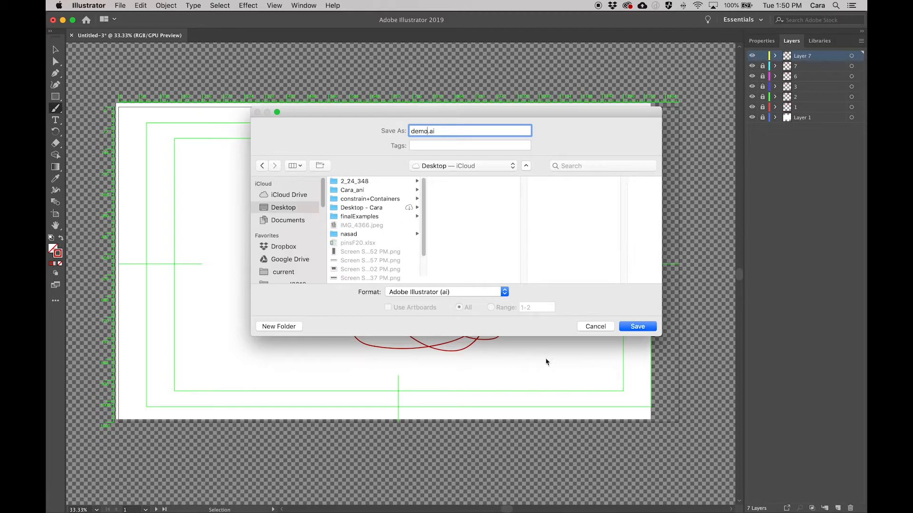
{"action": "left_click", "coordinate": [637, 326]}
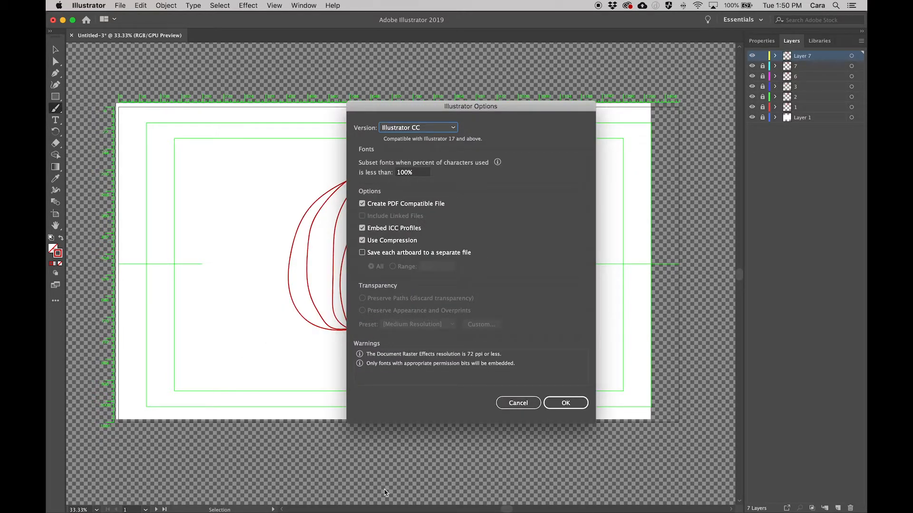
{"action": "left_click", "coordinate": [565, 403]}
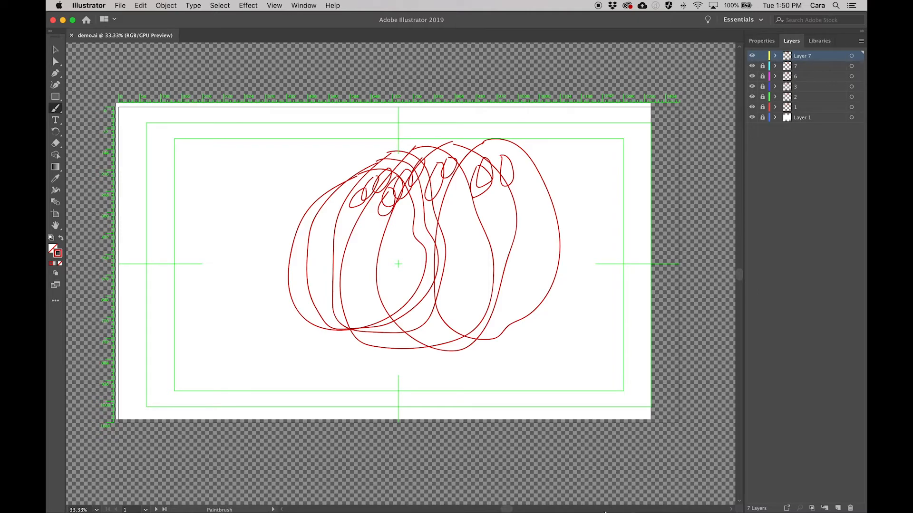
Switch to Adobe Animate and create a 1280 x 720 HD document at 30 fps with ActionScript 3.0.
{"action": "mouse_move", "coordinate": [606, 512]}
{"action": "left_click", "coordinate": [621, 497]}
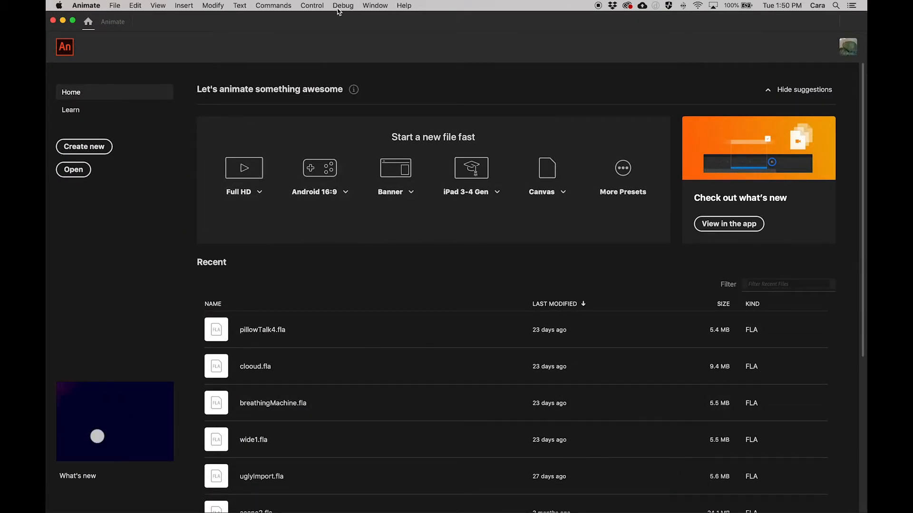
{"action": "left_click", "coordinate": [90, 151]}
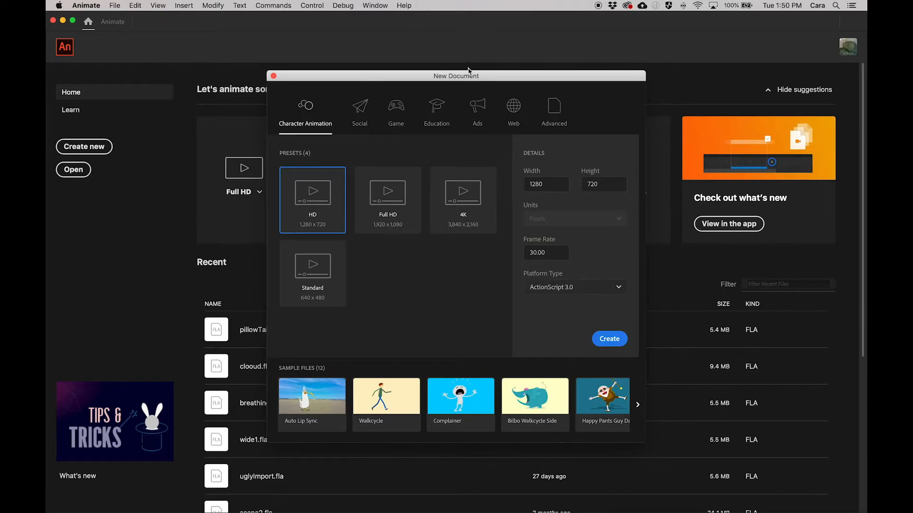
{"action": "left_click", "coordinate": [609, 339]}
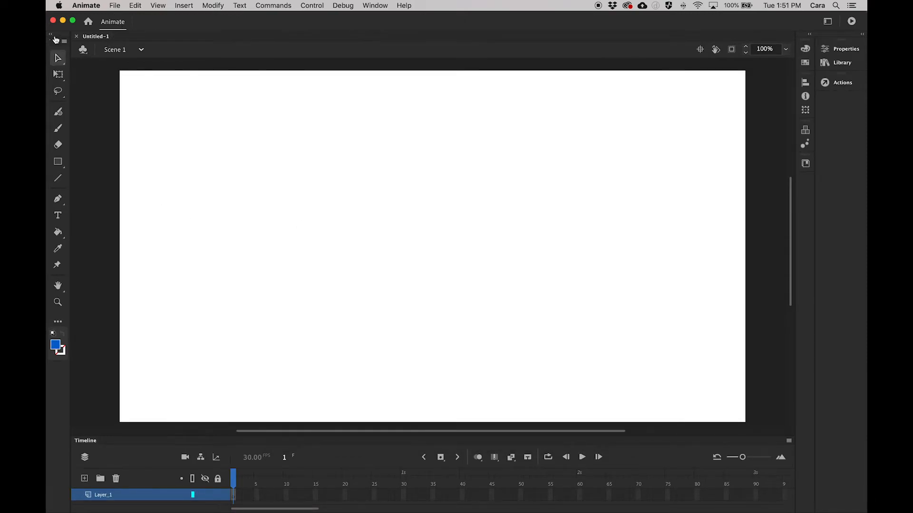
Open demo.ai from the Desktop for import to the stage.
{"action": "left_click", "coordinate": [113, 5]}
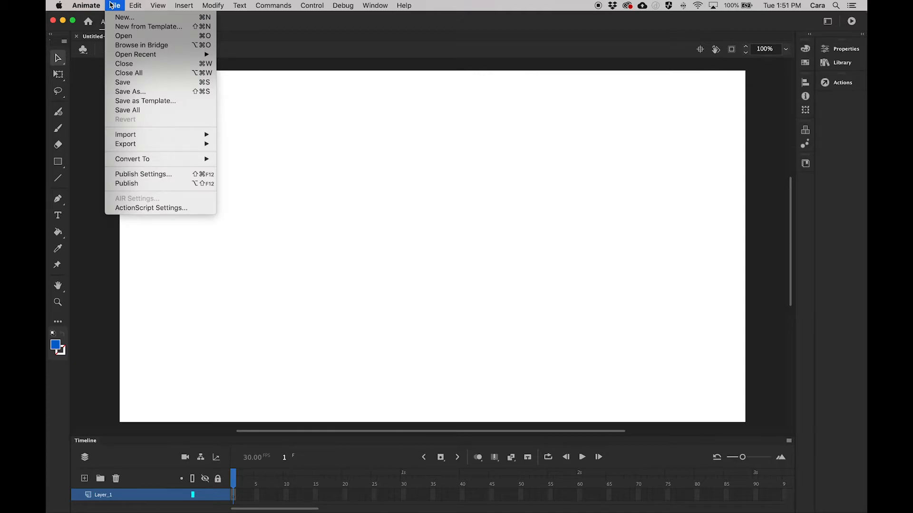
{"action": "mouse_move", "coordinate": [135, 135]}
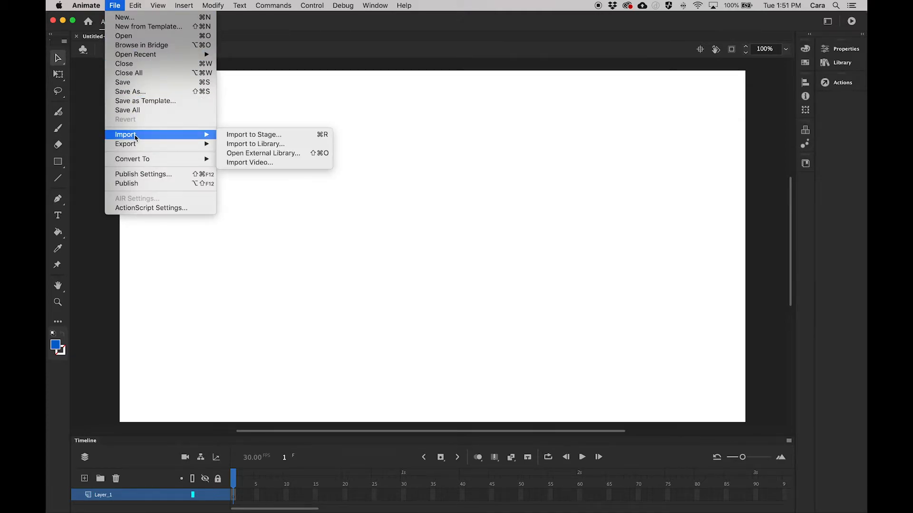
{"action": "left_click", "coordinate": [249, 136]}
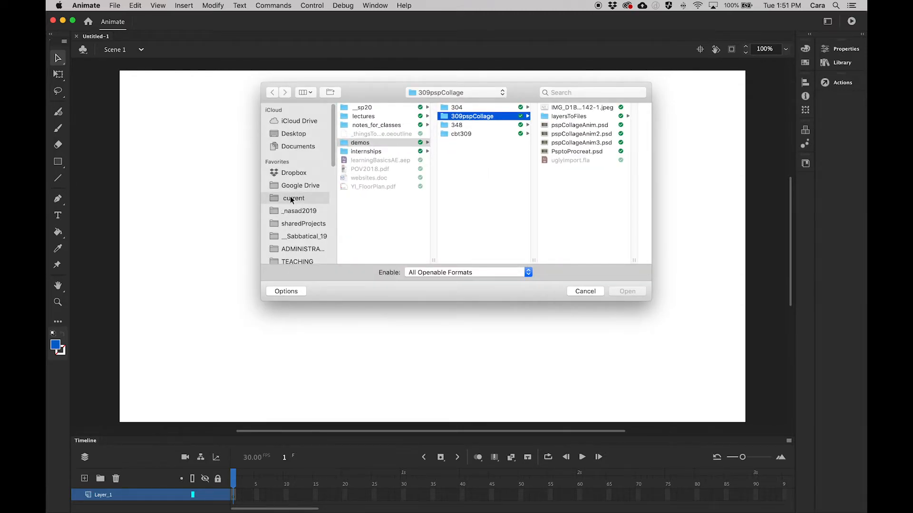
{"action": "scroll", "coordinate": [292, 208], "scroll_direction": "down", "scroll_amount": 5}
{"action": "scroll", "coordinate": [294, 205], "scroll_direction": "up", "scroll_amount": 5}
{"action": "left_click", "coordinate": [306, 135]}
{"action": "left_click", "coordinate": [380, 134]}
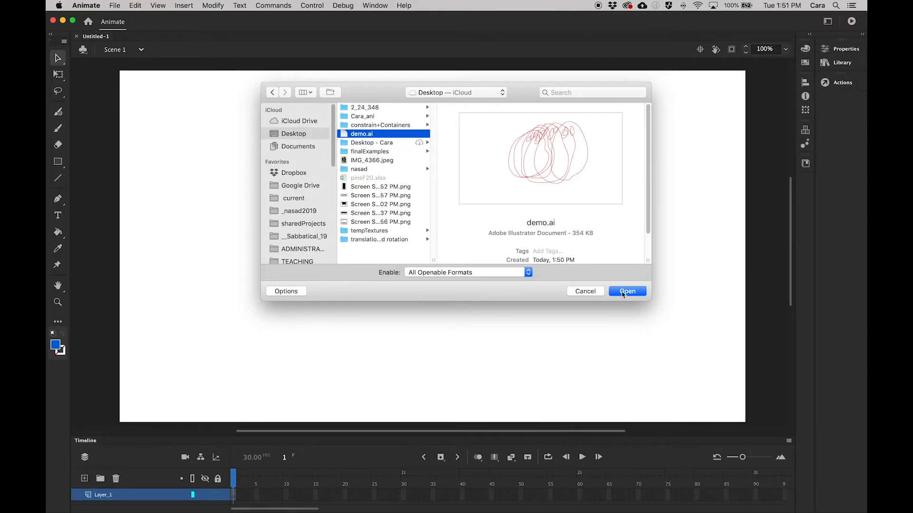
{"action": "left_click", "coordinate": [624, 294]}
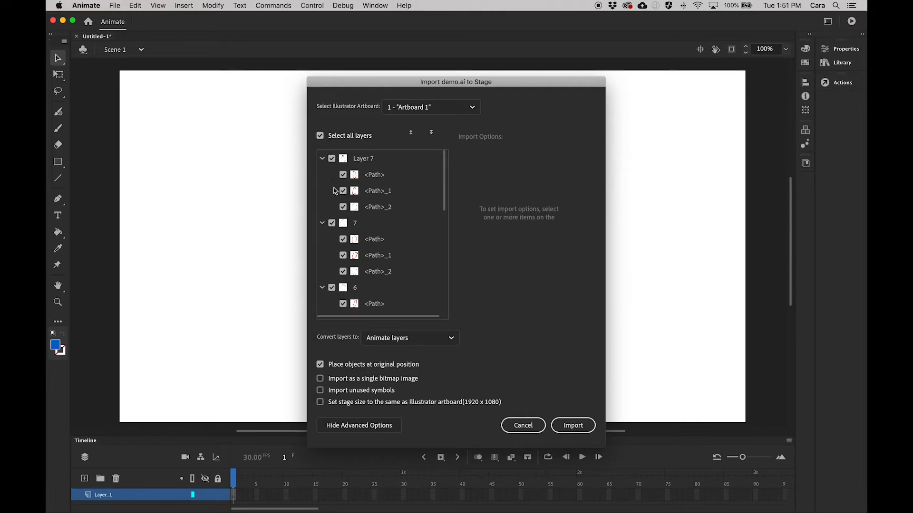
Exclude all layers from the import and collapse the path lists of the pose layers.
{"action": "left_click", "coordinate": [323, 160]}
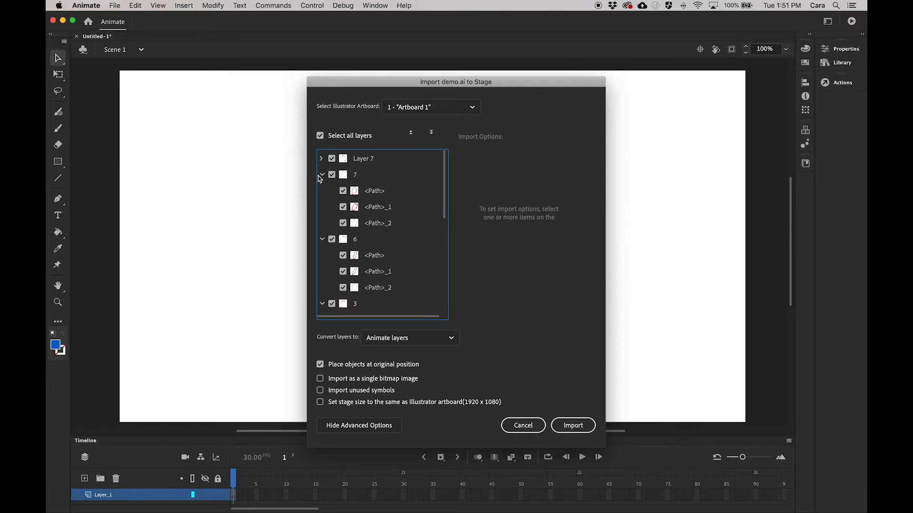
{"action": "left_click", "coordinate": [322, 175]}
{"action": "scroll", "coordinate": [405, 201], "scroll_direction": "down", "scroll_amount": 5}
{"action": "scroll", "coordinate": [433, 247], "scroll_direction": "up", "scroll_amount": 5}
{"action": "left_click", "coordinate": [324, 136]}
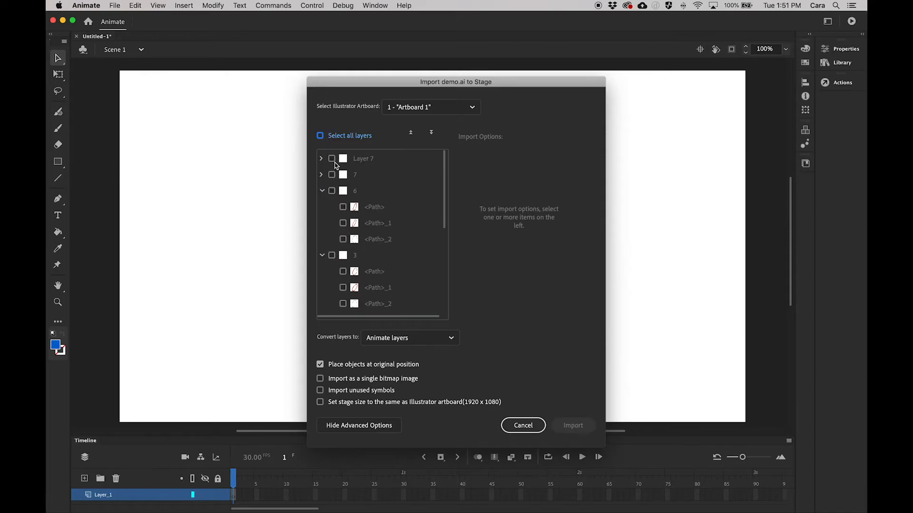
{"action": "left_click", "coordinate": [322, 191]}
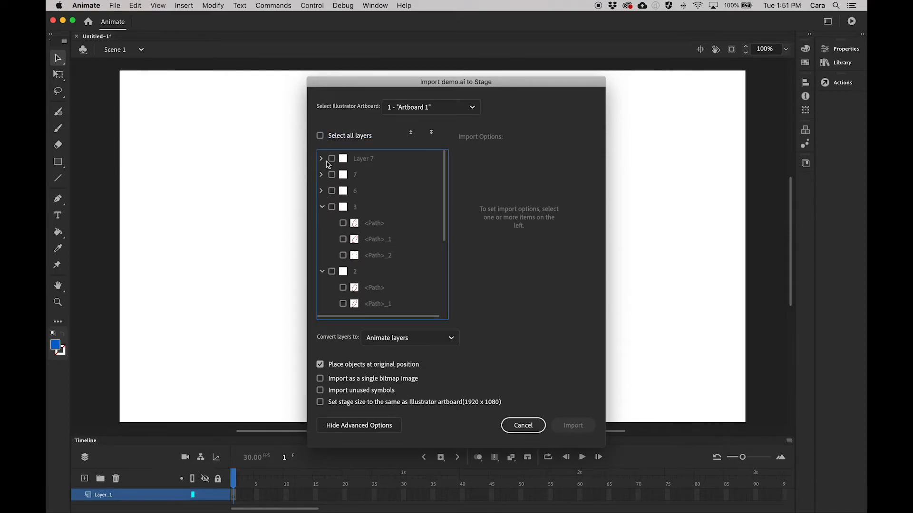
{"action": "left_click", "coordinate": [322, 207]}
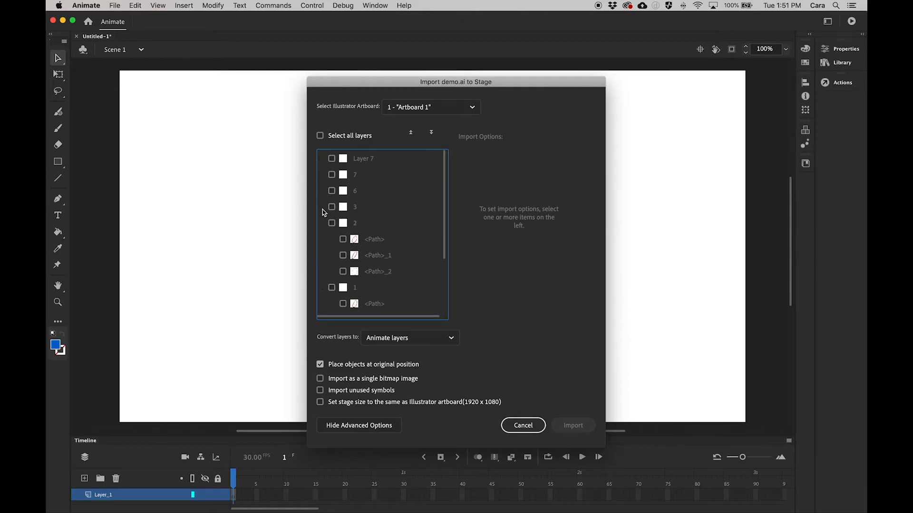
{"action": "left_click", "coordinate": [371, 227]}
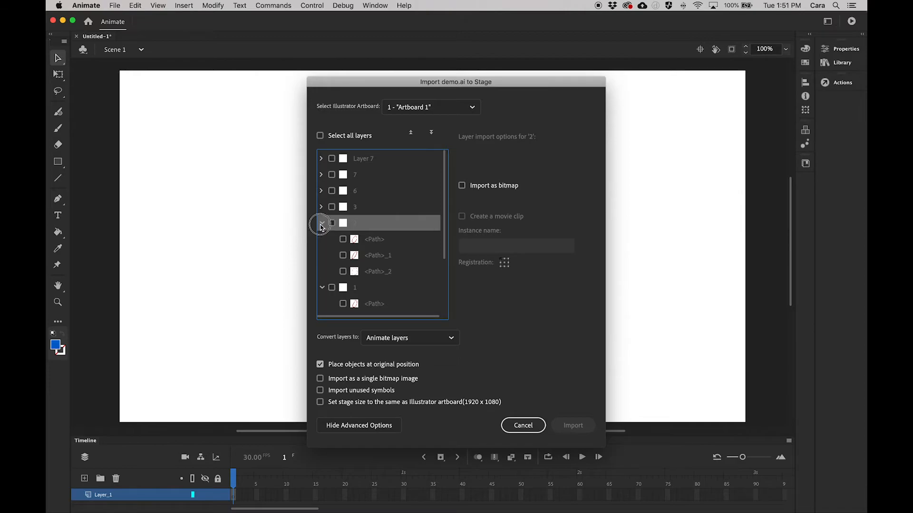
{"action": "left_click", "coordinate": [322, 223]}
{"action": "left_click", "coordinate": [369, 244]}
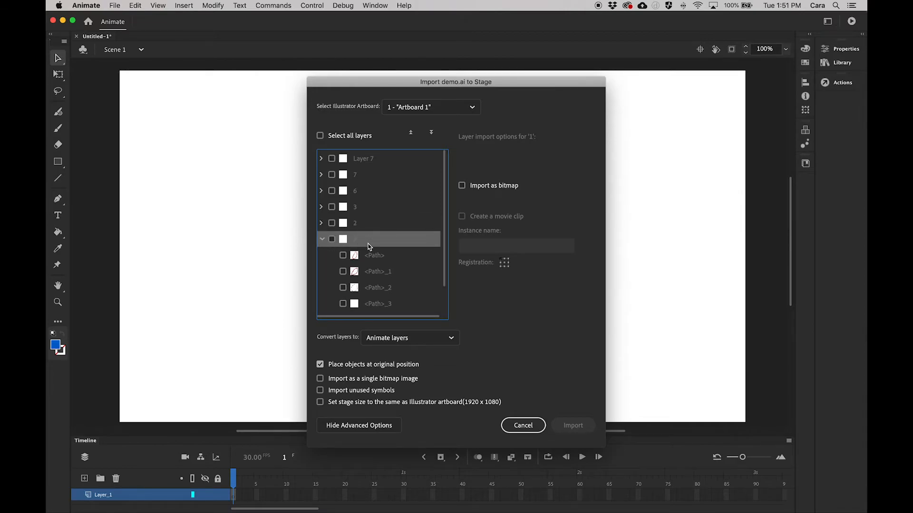
{"action": "left_click", "coordinate": [323, 242]}
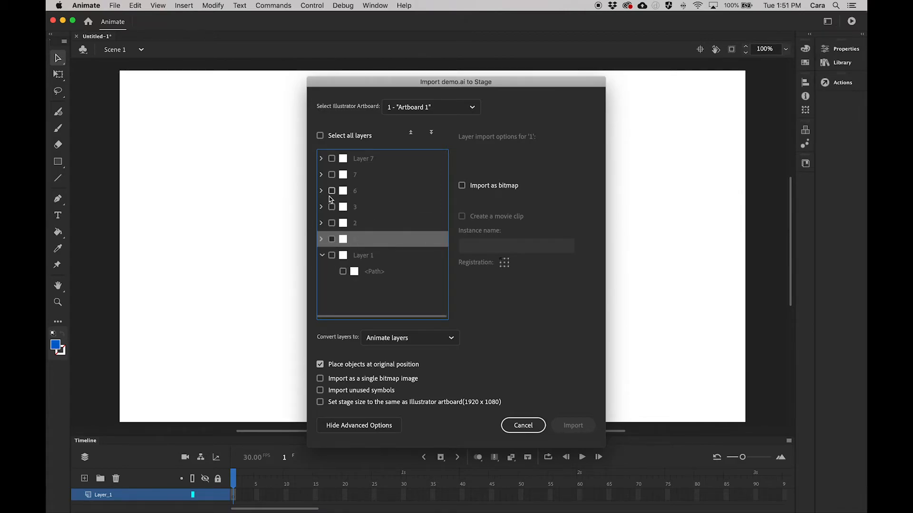
Include layers 1, 2, 3, 6, 7 and Layer 7 in the import, leaving out the guide layer Layer 1.
{"action": "left_click", "coordinate": [332, 240]}
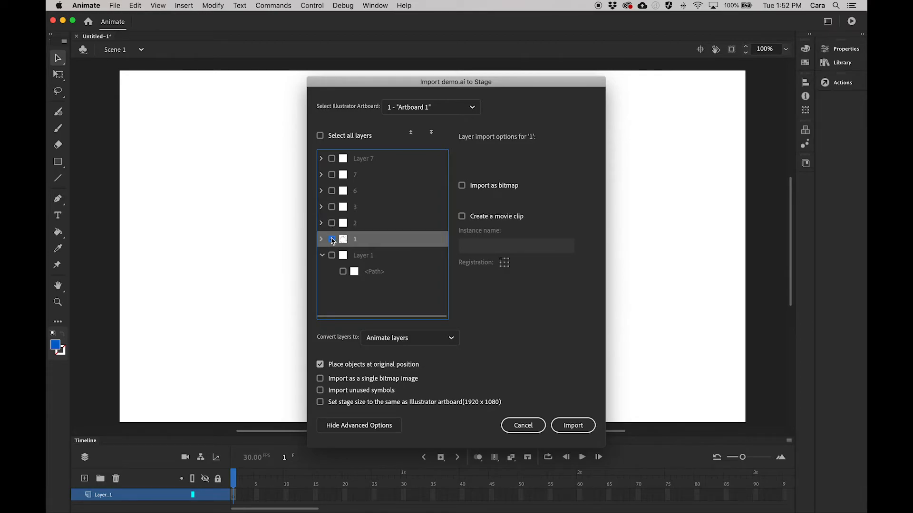
{"action": "left_click", "coordinate": [332, 223]}
{"action": "left_click", "coordinate": [332, 207]}
{"action": "left_click", "coordinate": [332, 191]}
{"action": "left_click", "coordinate": [332, 175]}
{"action": "left_click", "coordinate": [331, 158]}
Import the chosen layers as keyframes with the stage size matched to the 1920 x 1080 Illustrator artboard.
{"action": "left_click", "coordinate": [382, 340]}
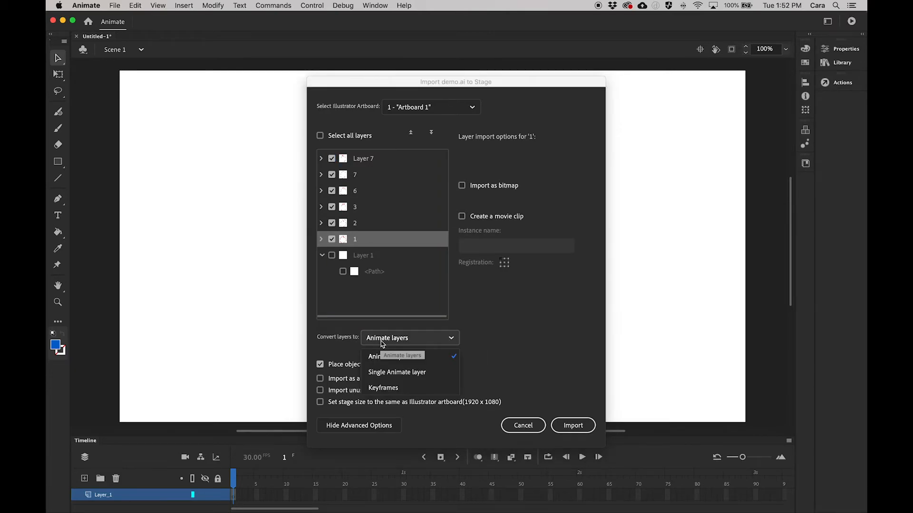
{"action": "left_click", "coordinate": [421, 393]}
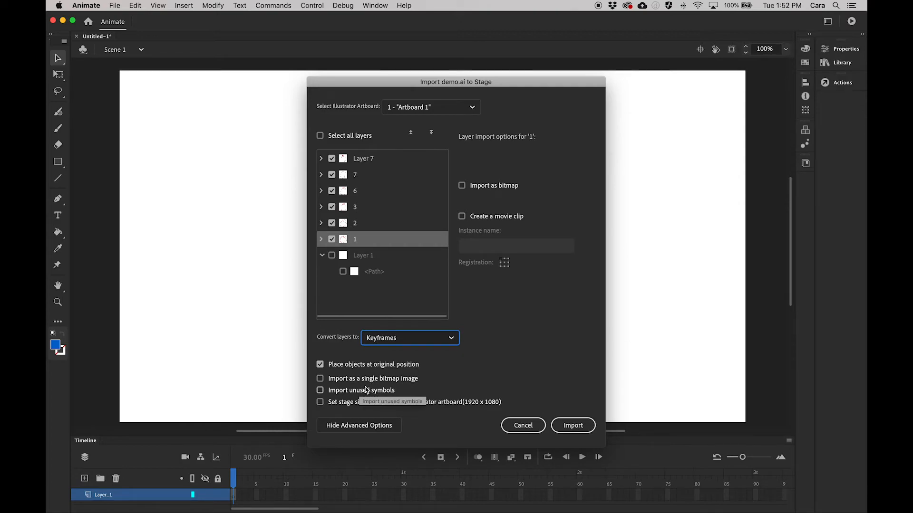
{"action": "left_click", "coordinate": [319, 403]}
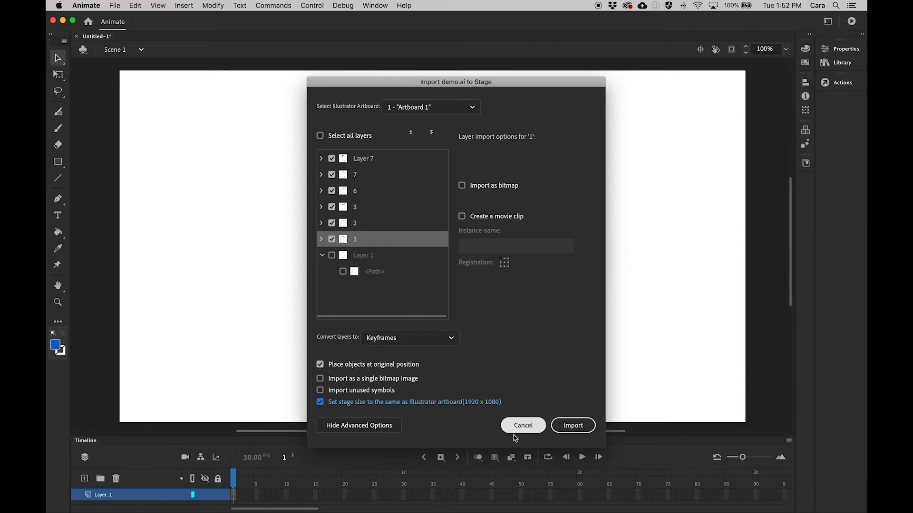
{"action": "left_click", "coordinate": [570, 427]}
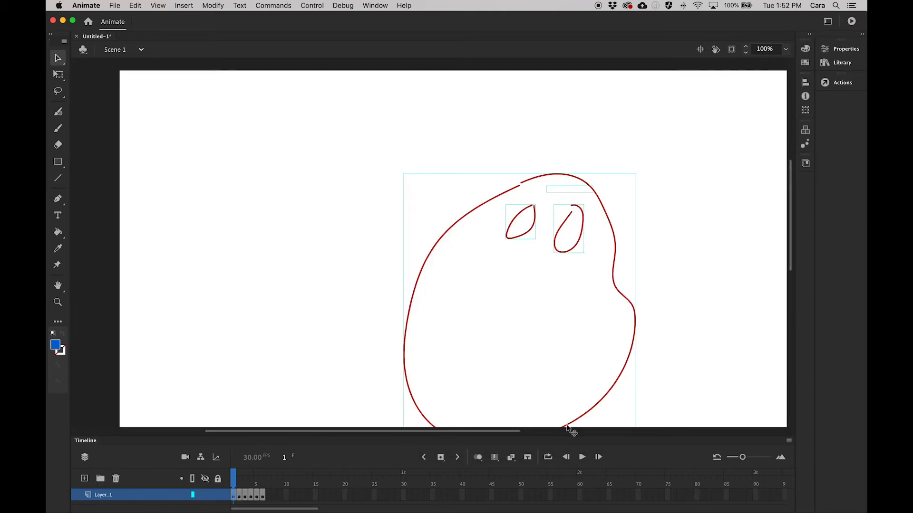
Scrub through the imported keyframes and view the whole stage at 50%.
{"action": "scroll", "coordinate": [322, 298], "scroll_direction": "down", "scroll_amount": 5}
{"action": "mouse_move", "coordinate": [236, 474]}
{"action": "left_mouse_down"}
{"action": "mouse_move", "coordinate": [259, 477]}
{"action": "mouse_move", "coordinate": [233, 477]}
{"action": "left_mouse_up"}
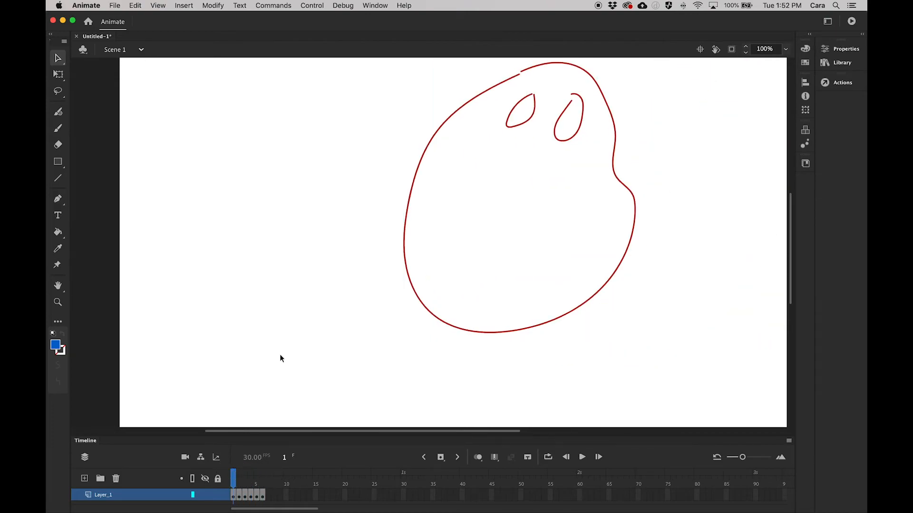
{"action": "left_click", "coordinate": [785, 50]}
{"action": "left_click", "coordinate": [797, 104]}
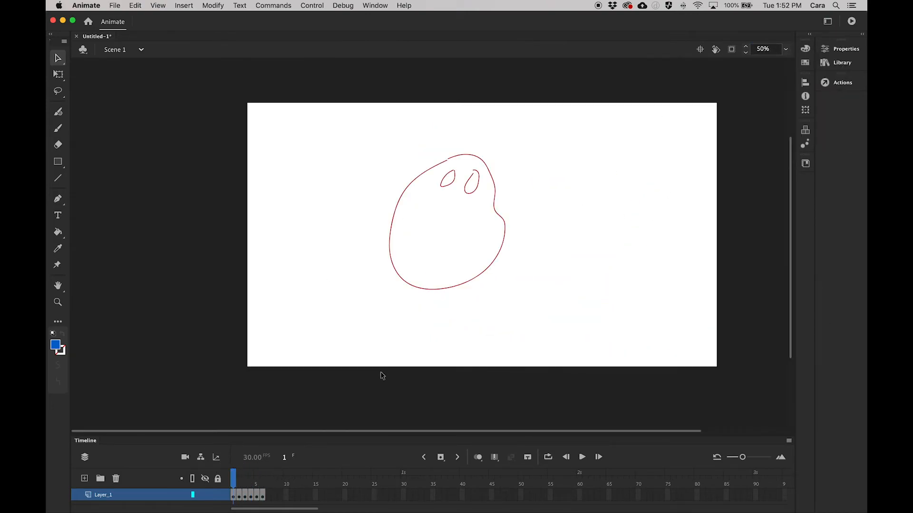
{"action": "mouse_move", "coordinate": [233, 476]}
{"action": "left_mouse_down"}
{"action": "mouse_move", "coordinate": [266, 480]}
{"action": "mouse_move", "coordinate": [228, 475]}
{"action": "left_mouse_up"}
Preview the animation as a loop with the loop range extended over all six frames, and stop the playback.
{"action": "left_click", "coordinate": [548, 457]}
{"action": "left_click", "coordinate": [582, 458]}
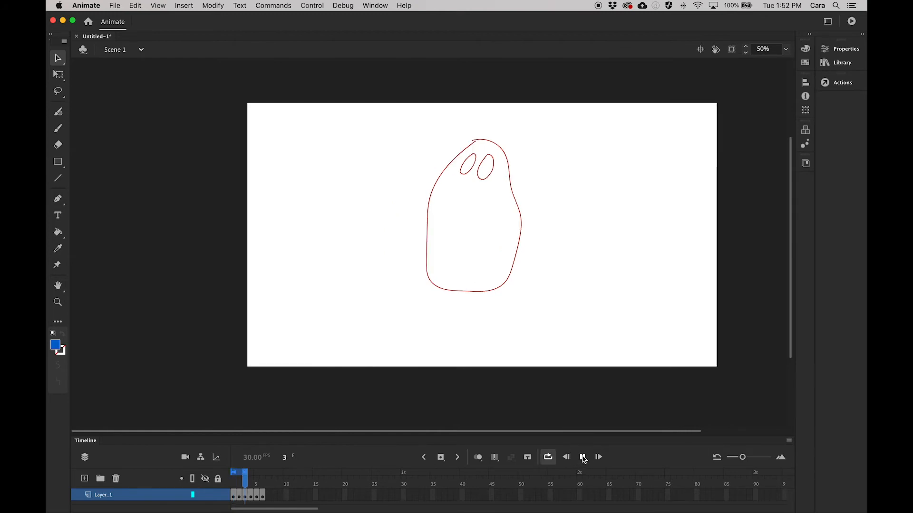
{"action": "left_click", "coordinate": [242, 474]}
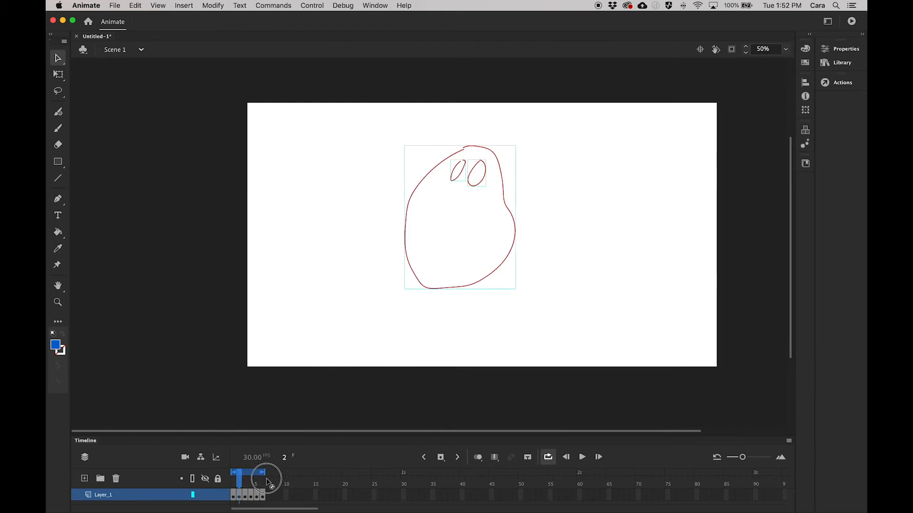
{"action": "left_click", "coordinate": [582, 457]}
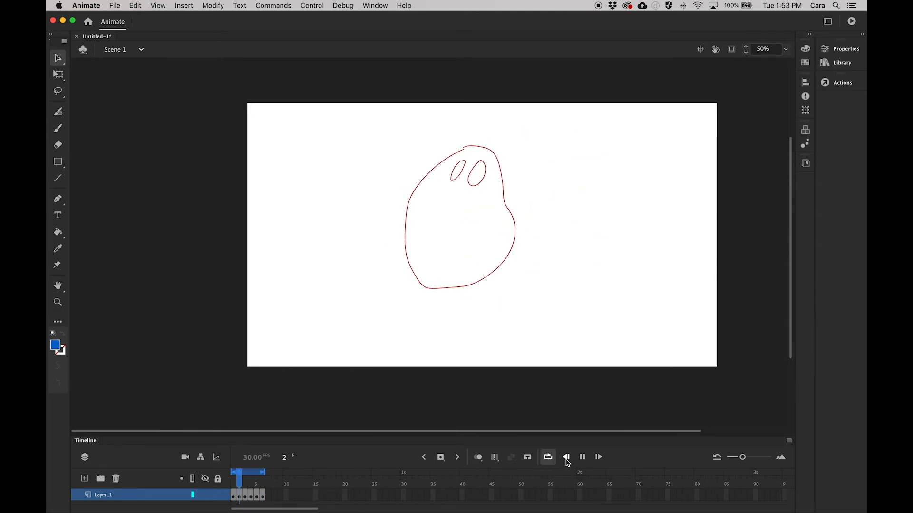
{"action": "left_click", "coordinate": [583, 457]}
Stretch the six keyframes across 12 frames so each pose holds for two frames, and play the animation.
{"action": "left_click", "coordinate": [234, 497]}
{"action": "left_click", "coordinate": [265, 496]}
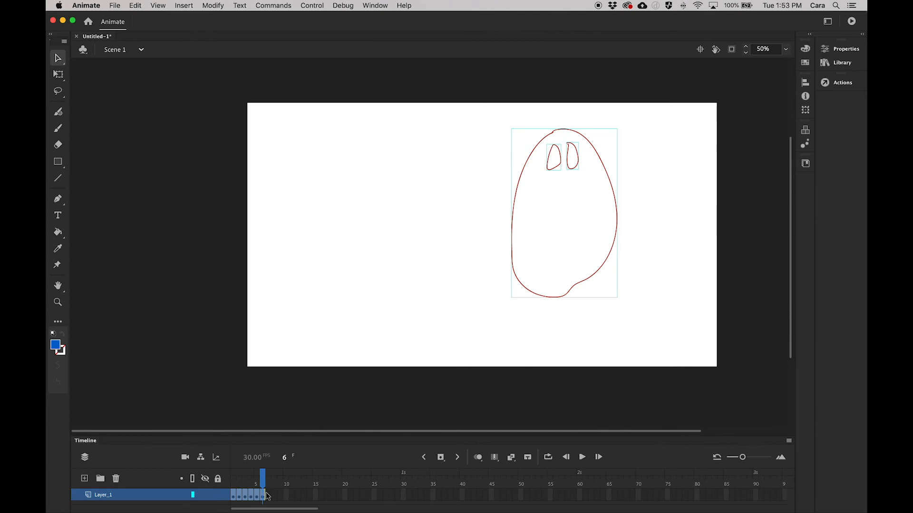
{"action": "left_click_drag", "start_coordinate": [266, 495], "coordinate": [228, 449]}
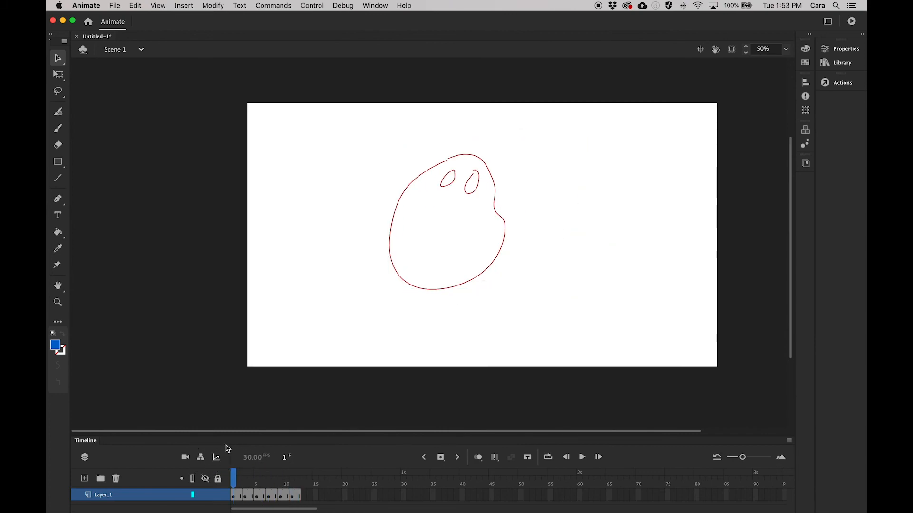
{"action": "left_click", "coordinate": [581, 456]}
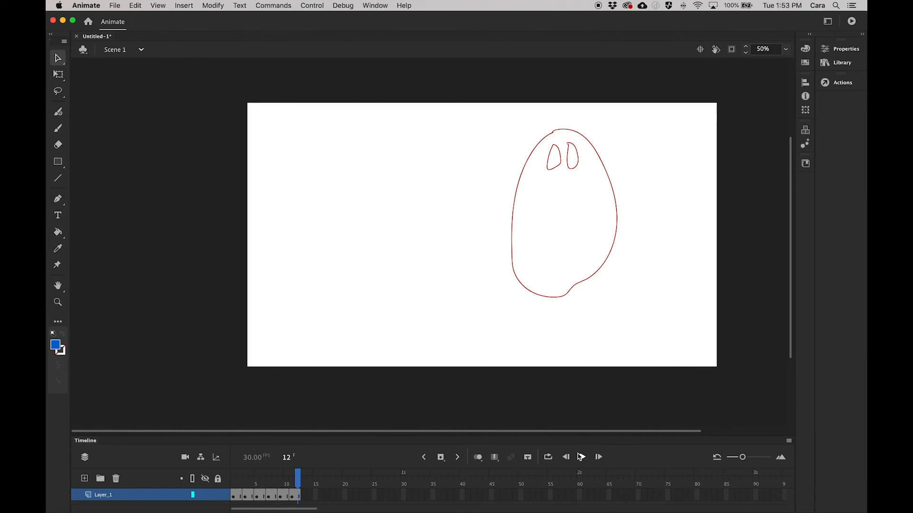